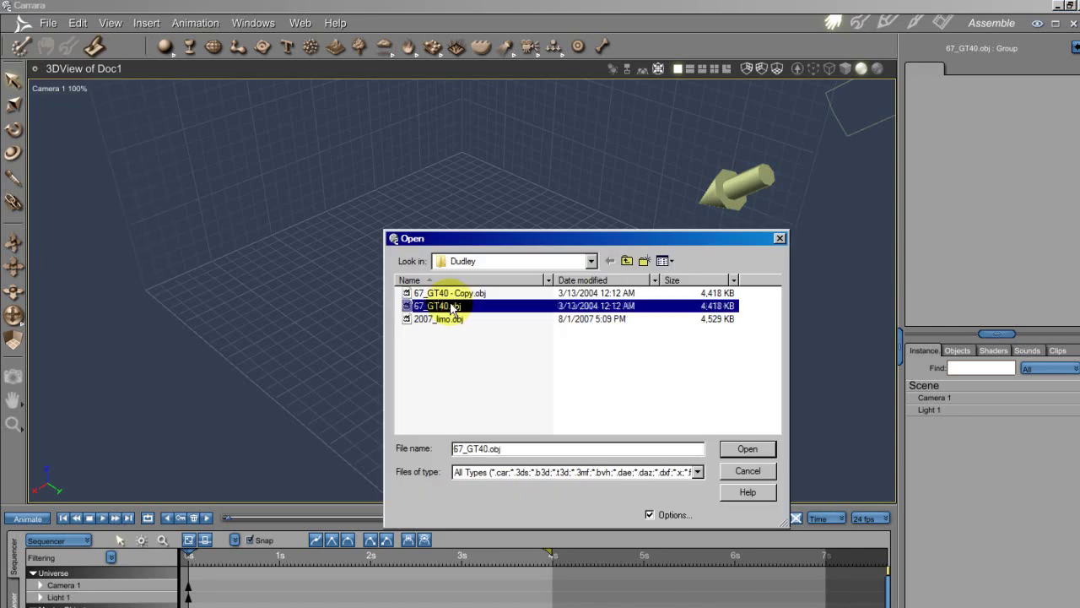
- Import 67_GT40.obj with the Poser preset, one object per group and same-named groups merged
click(733, 450)
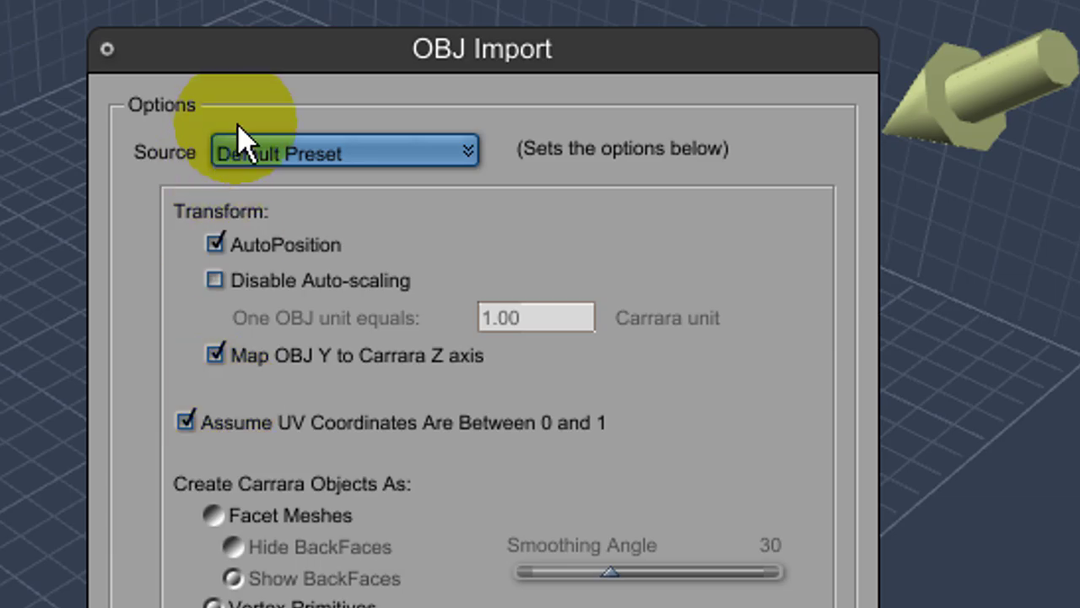
click(455, 213)
click(263, 217)
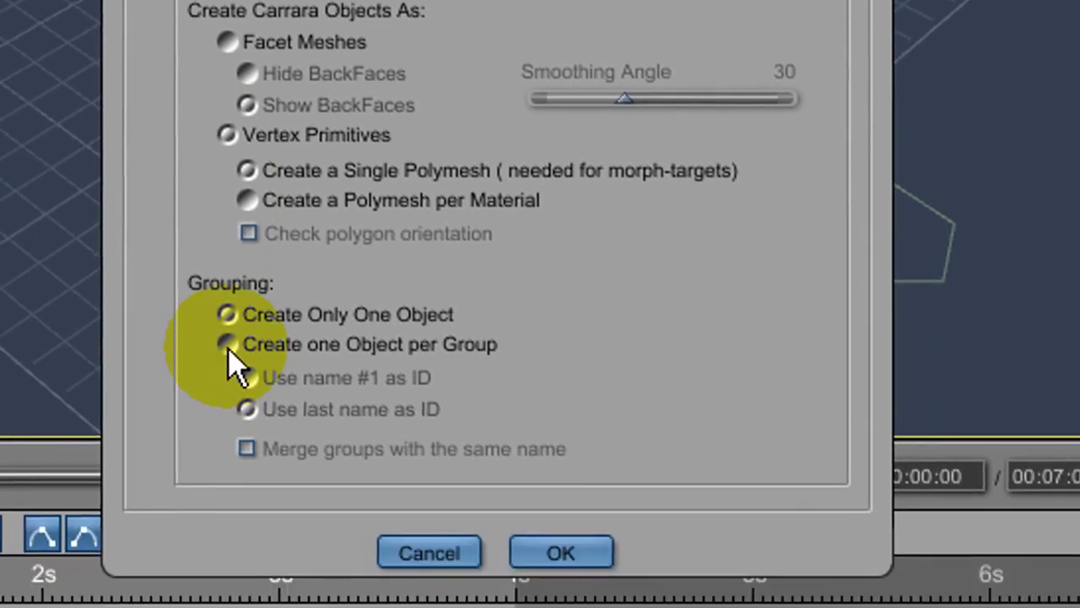
click(228, 346)
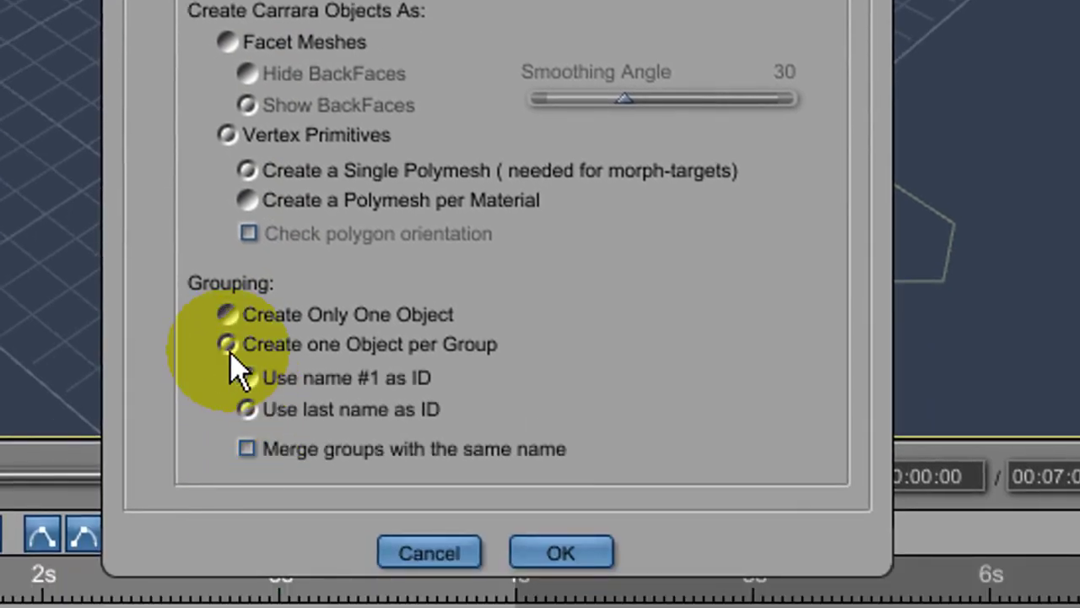
click(247, 449)
click(561, 552)
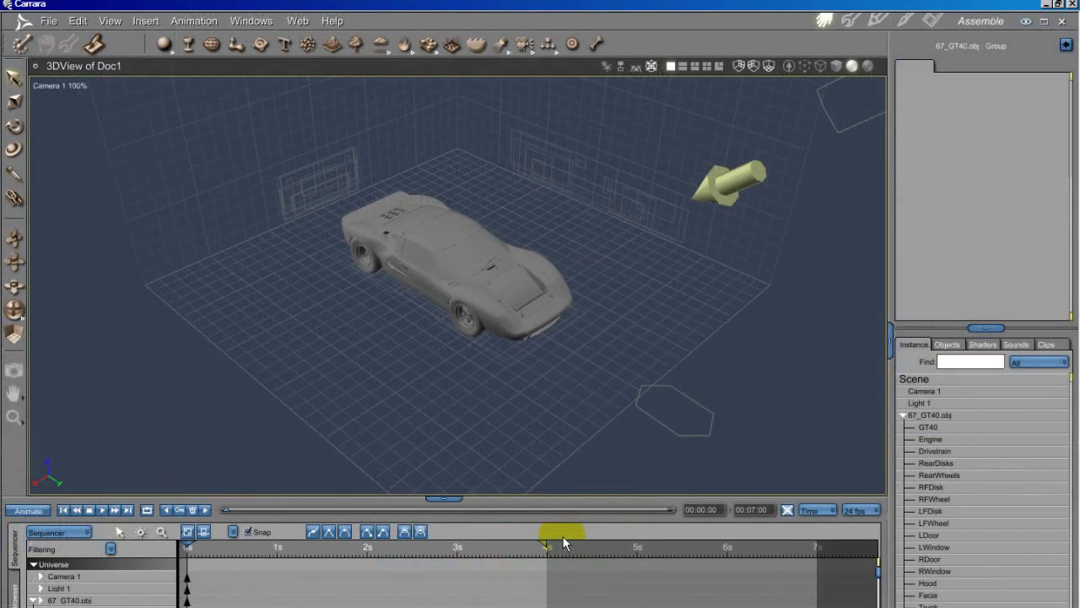
click(929, 426)
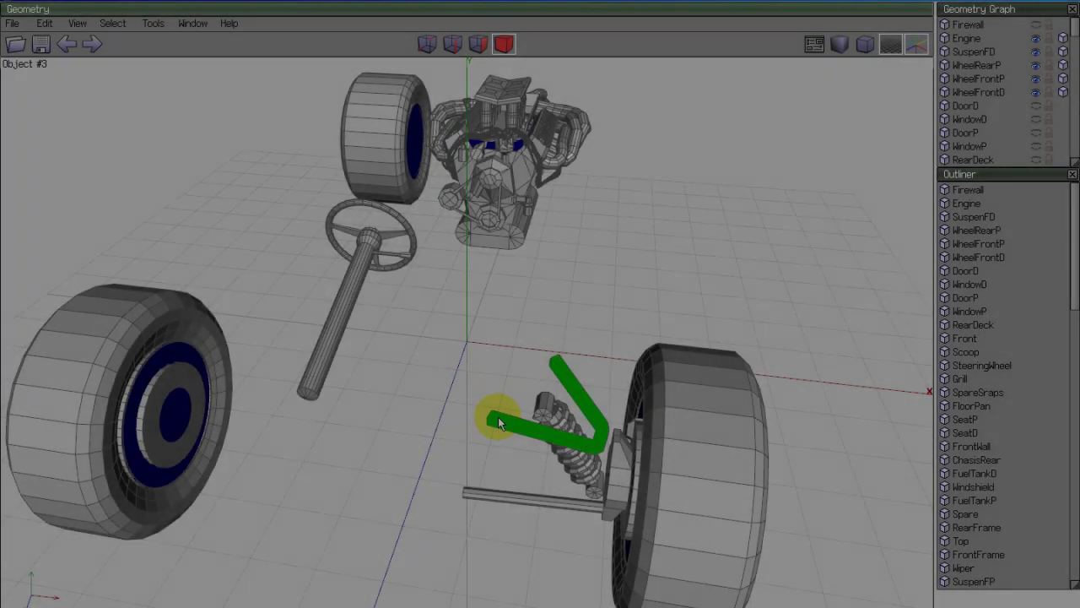
- Combine the SuspenFD arm, coil spring and lower rod into one object
click(533, 423)
shift+click(555, 414)
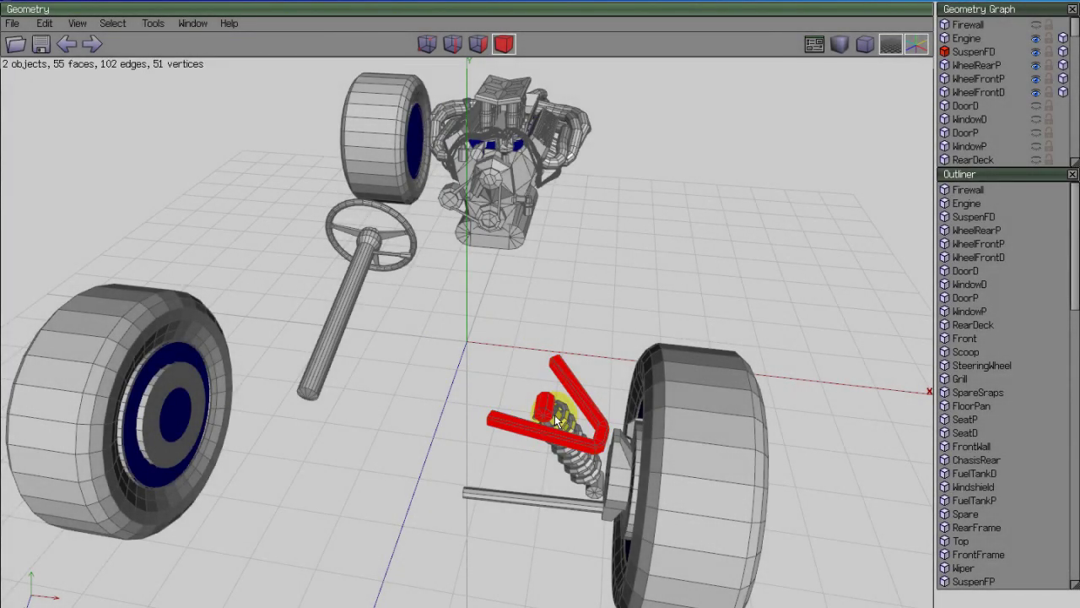
shift+click(550, 512)
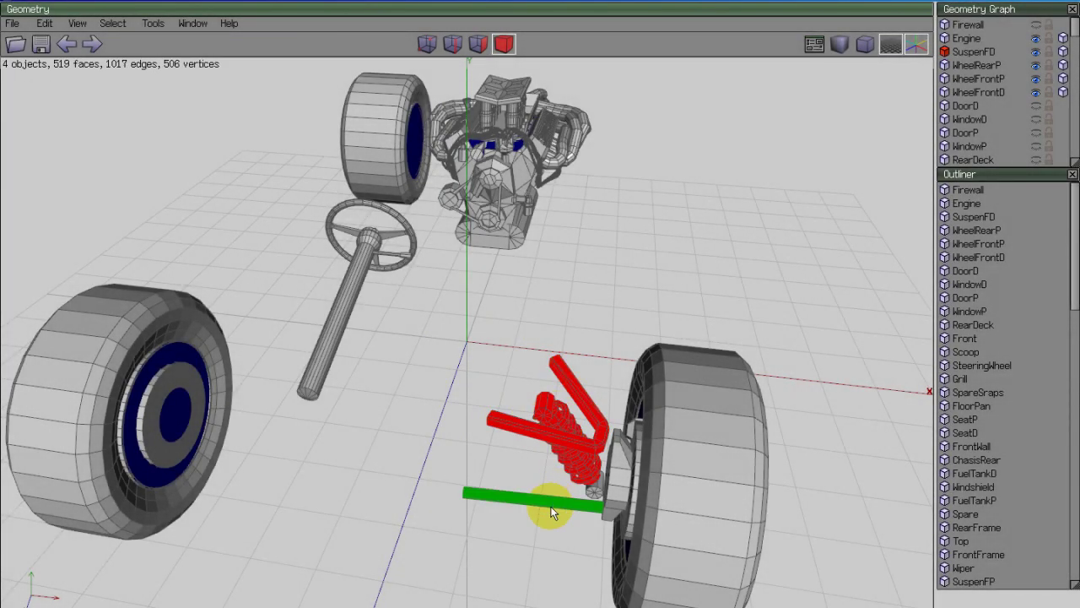
right_click(485, 480)
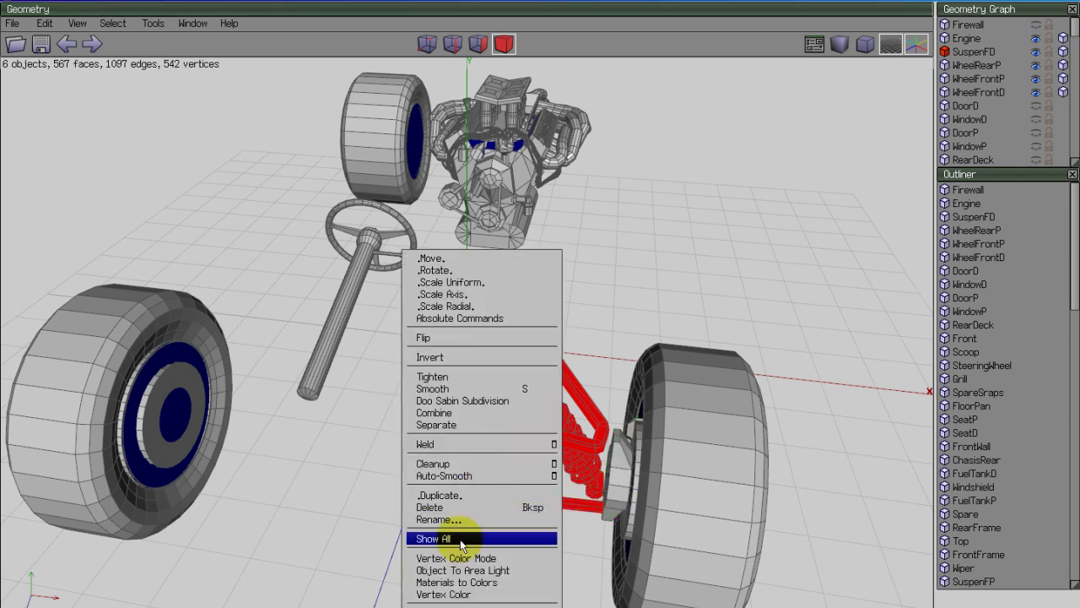
click(440, 413)
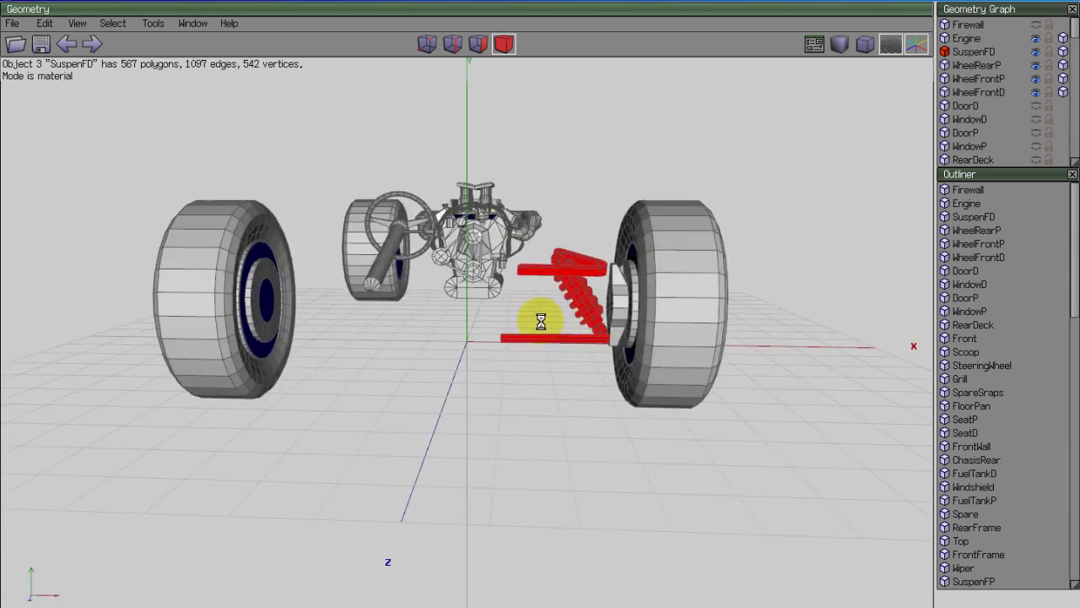
- Hide the WheelFrontD wheel and combine the remaining loose suspension piece into the mesh
click(686, 357)
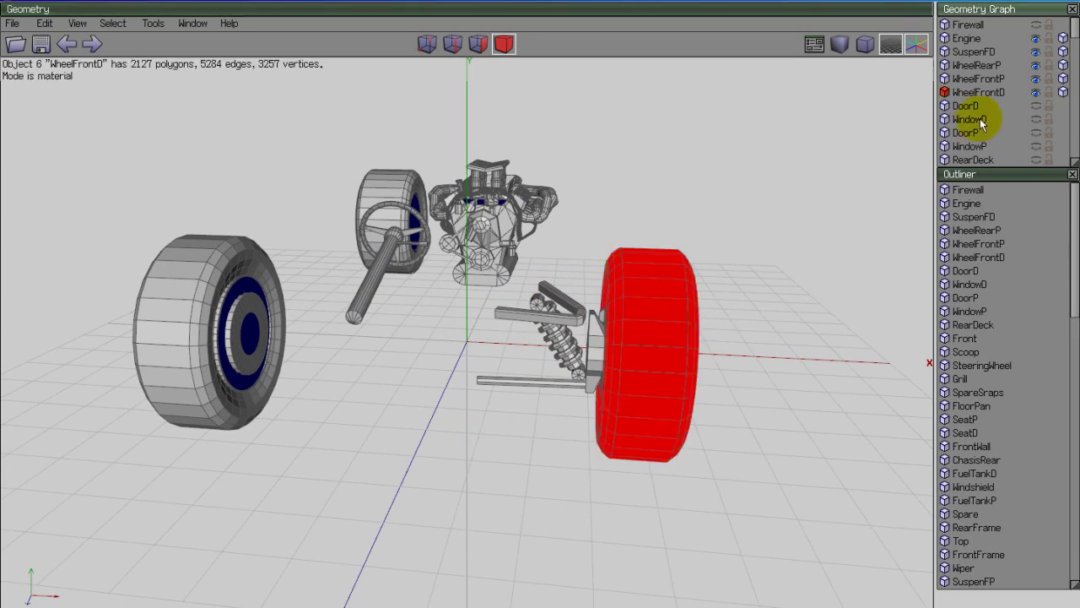
click(1037, 93)
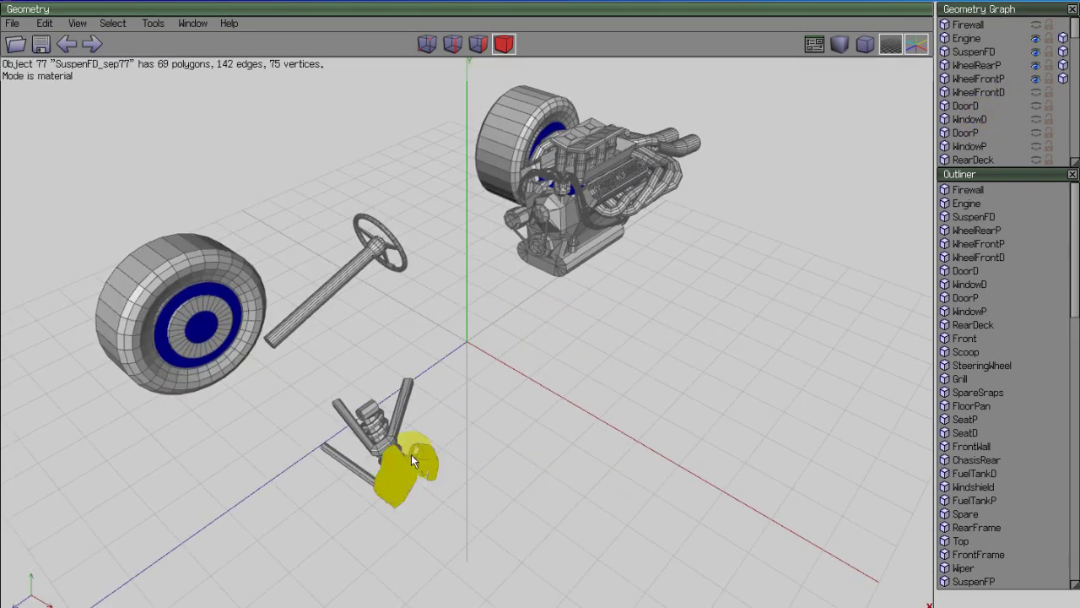
click(411, 454)
right_click(397, 427)
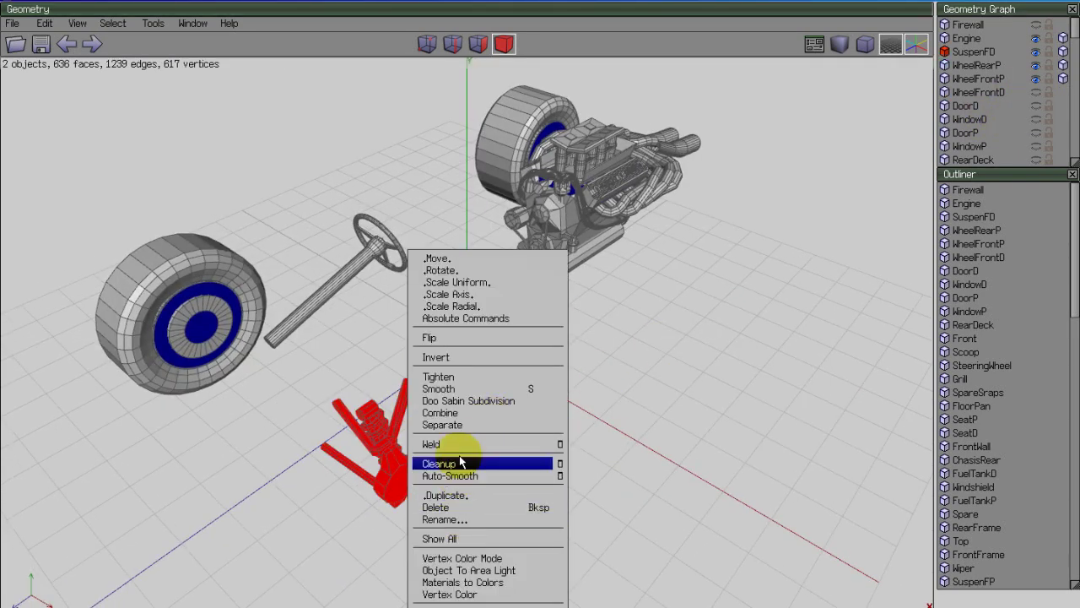
click(457, 413)
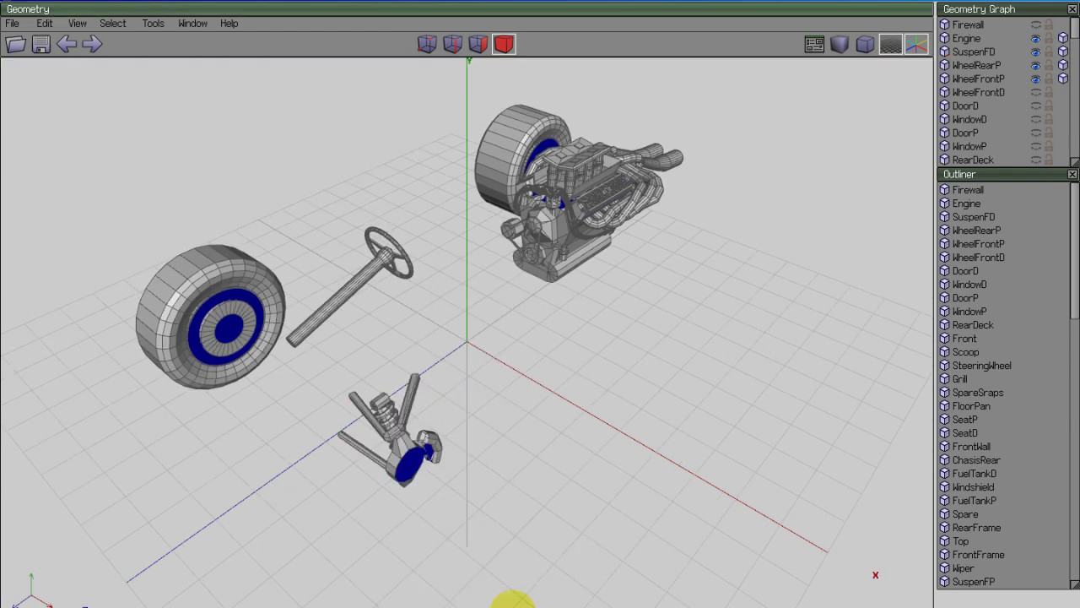
- Unhide Firewall, WheelFrontD, DoorD, DoorP, WindowP and RearDeck
click(1036, 25)
click(1035, 92)
click(1035, 106)
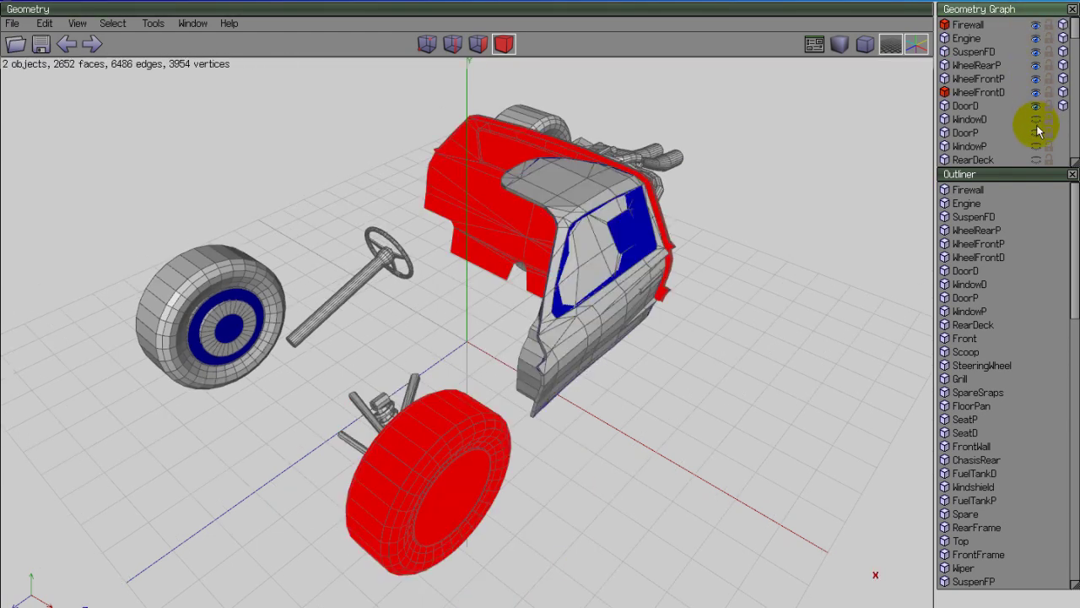
click(1036, 132)
click(1035, 146)
click(1036, 159)
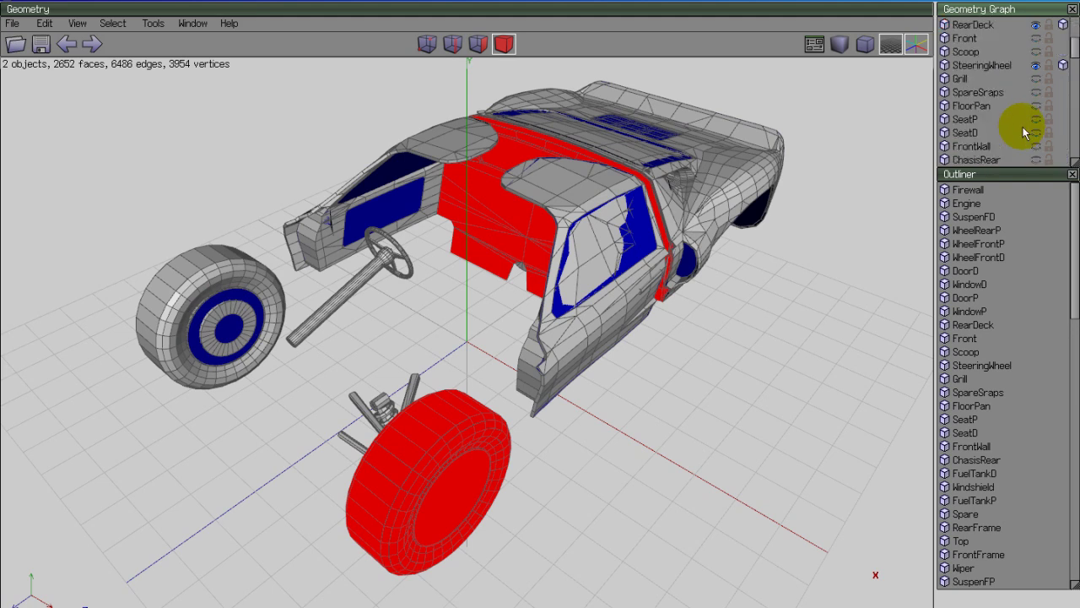
- Unhide Front, Scoop, FloorPan, SeatP, FrontWall, Windshield and Top
click(1035, 38)
click(1035, 52)
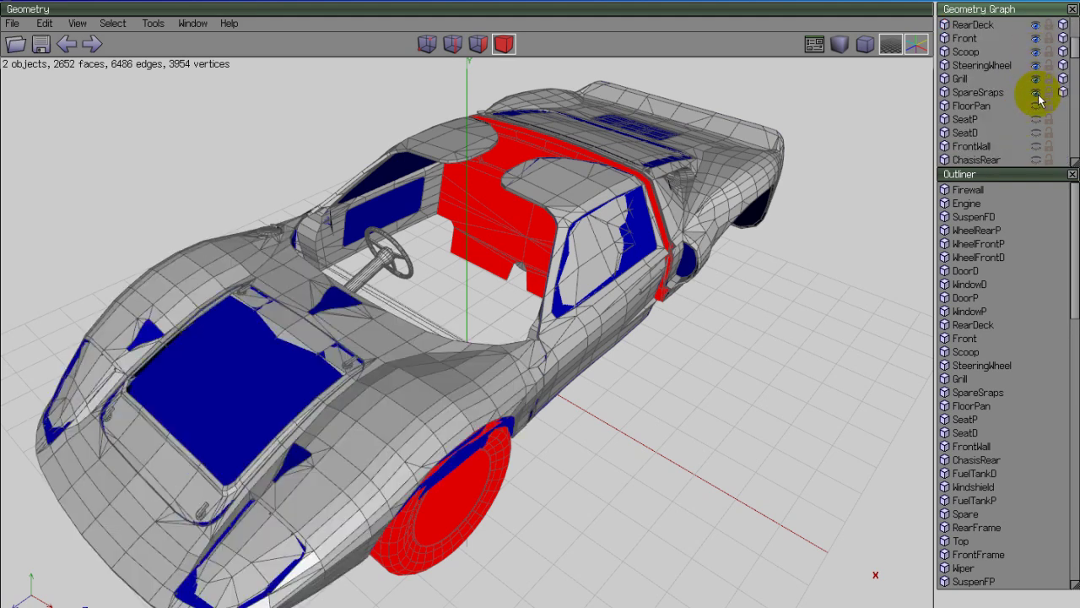
click(1036, 105)
click(1035, 119)
click(1037, 147)
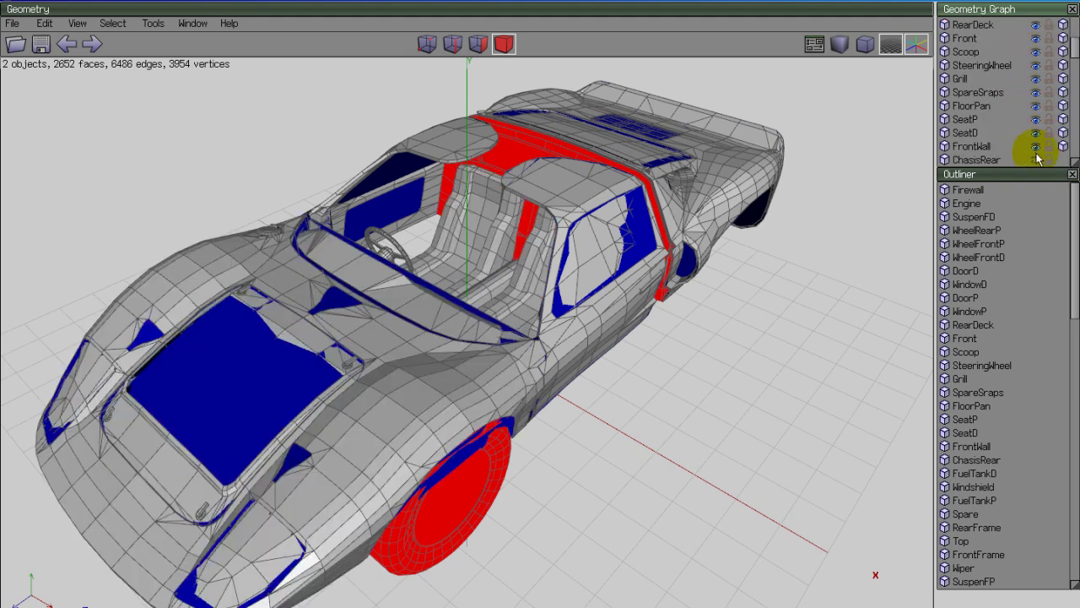
click(1036, 132)
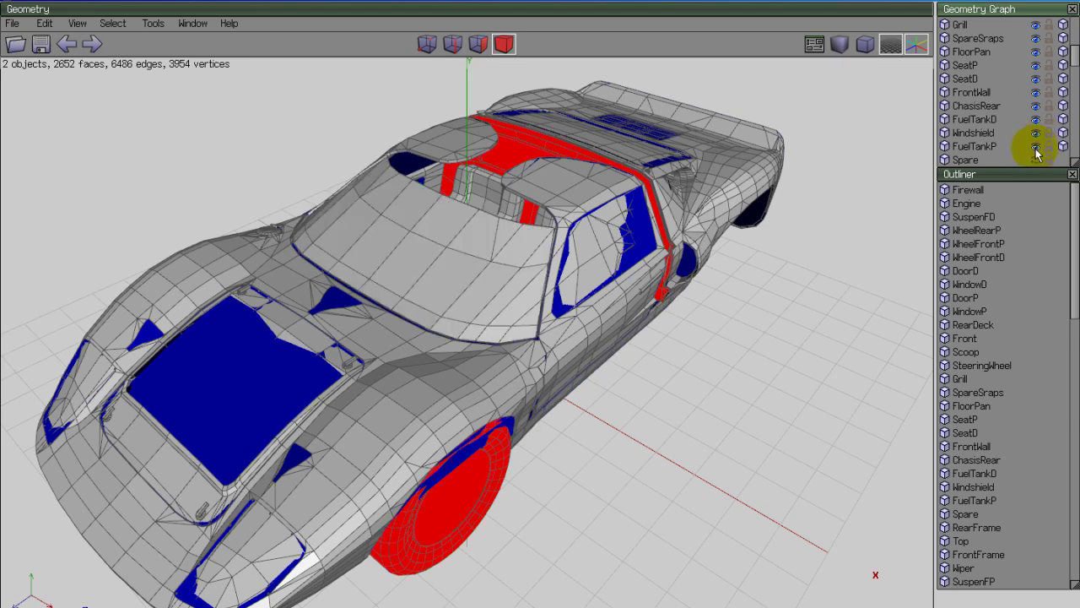
click(1036, 133)
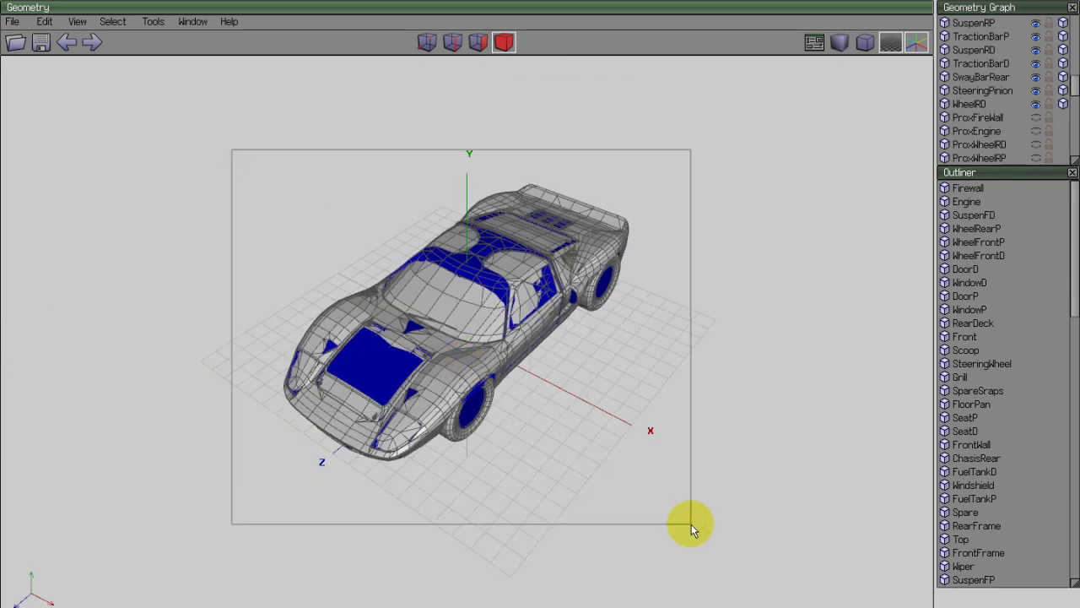
- Select all 37 car parts and export them as Wavefront OBJ with one group per material
drag(690, 529, 687, 517)
scroll(641, 447, up, 2)
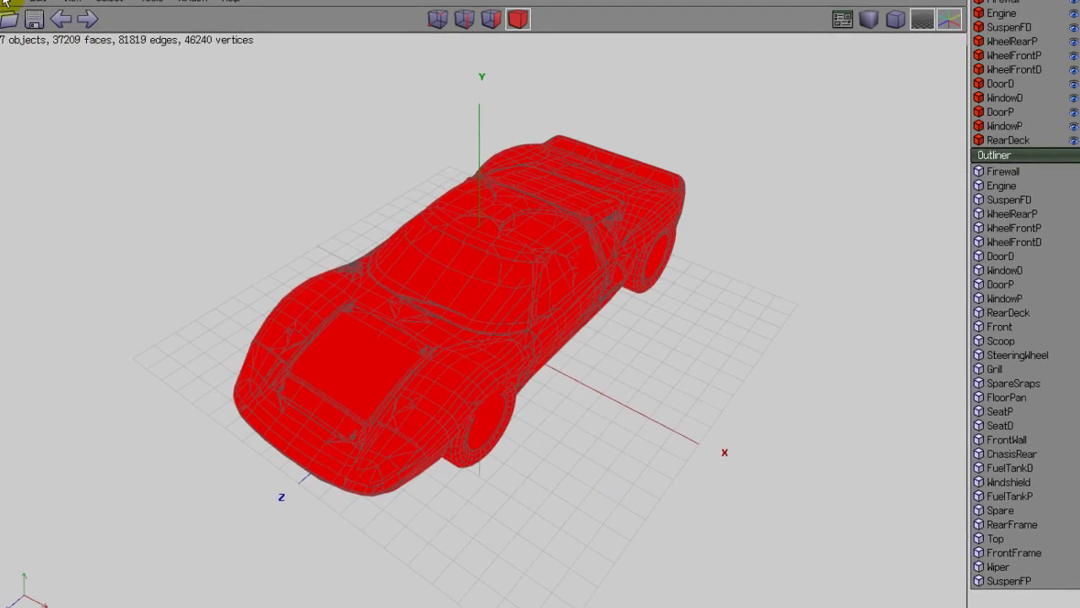
click(7, 3)
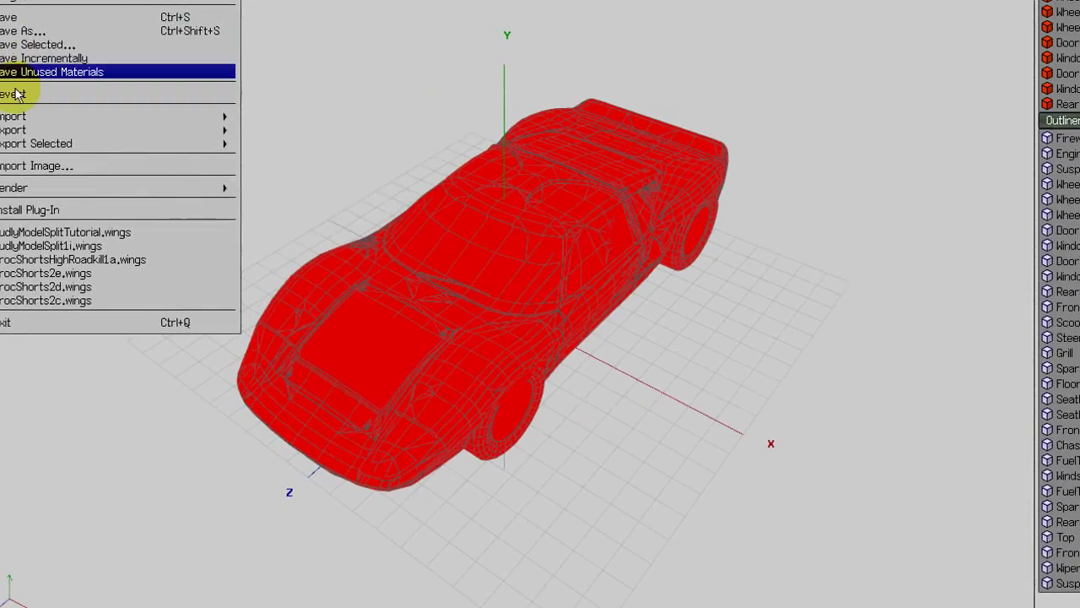
mouse_move(100, 157)
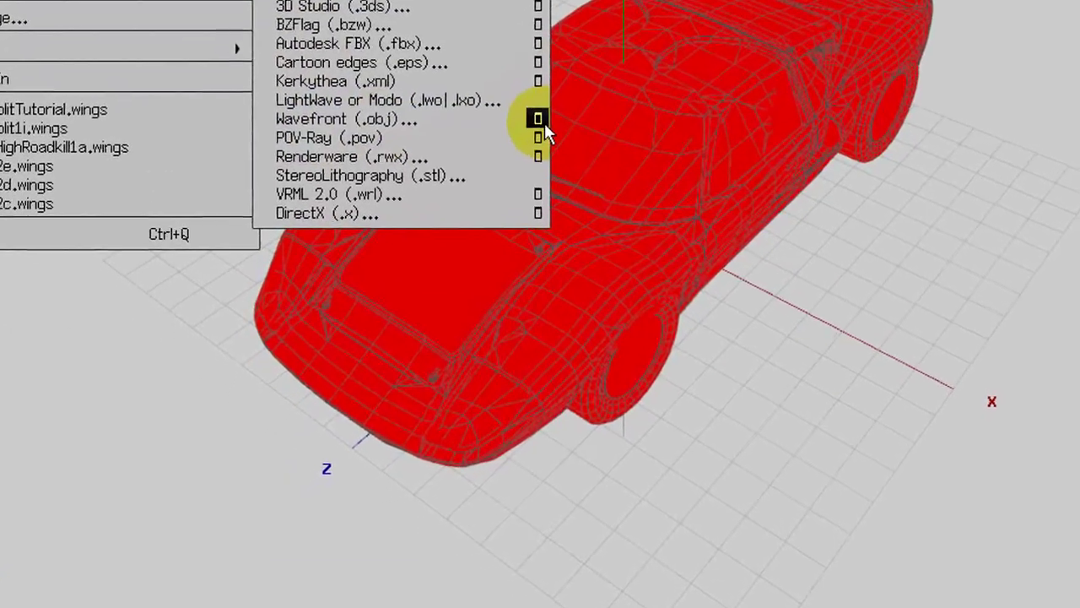
click(540, 120)
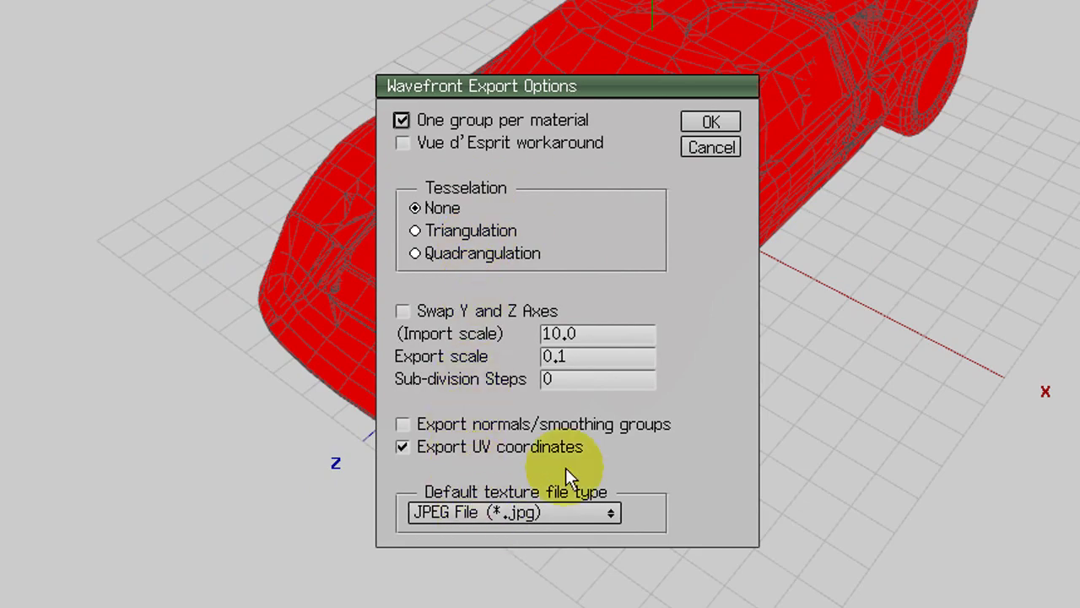
click(708, 124)
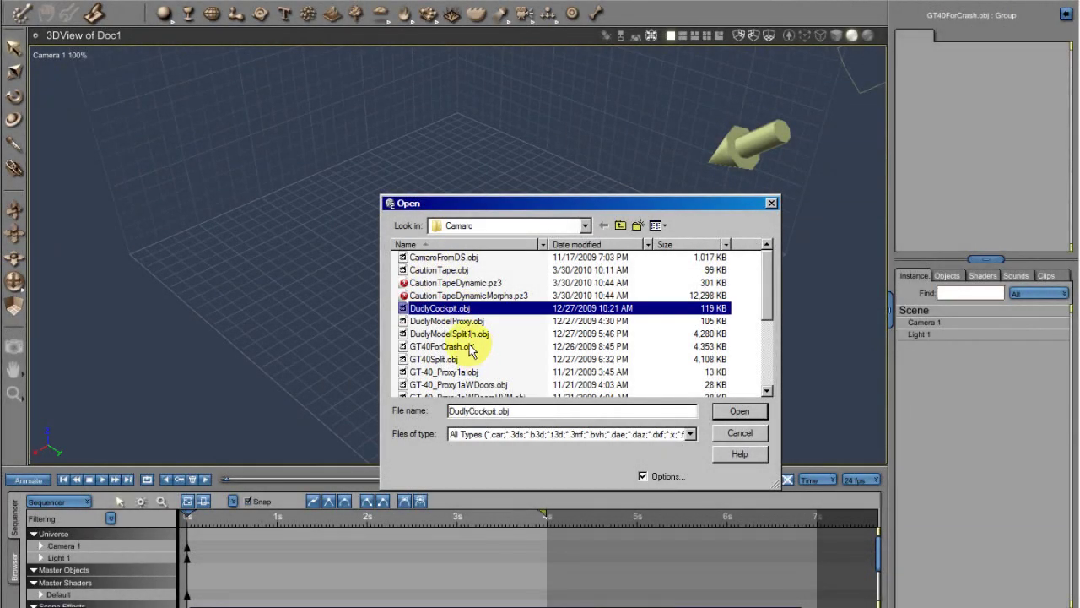
- Pick GT40ForCrash.obj in the Camaro folder and open it for import
click(441, 346)
click(734, 411)
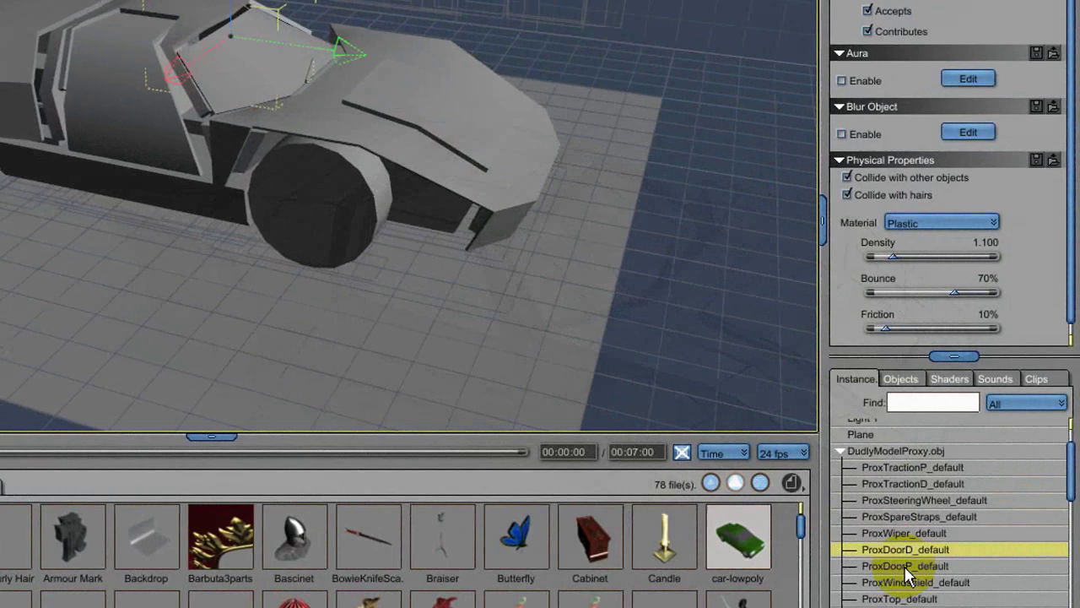
- Make ProxDoorP_default Plastic and ProxWindshield_default Ice
click(907, 567)
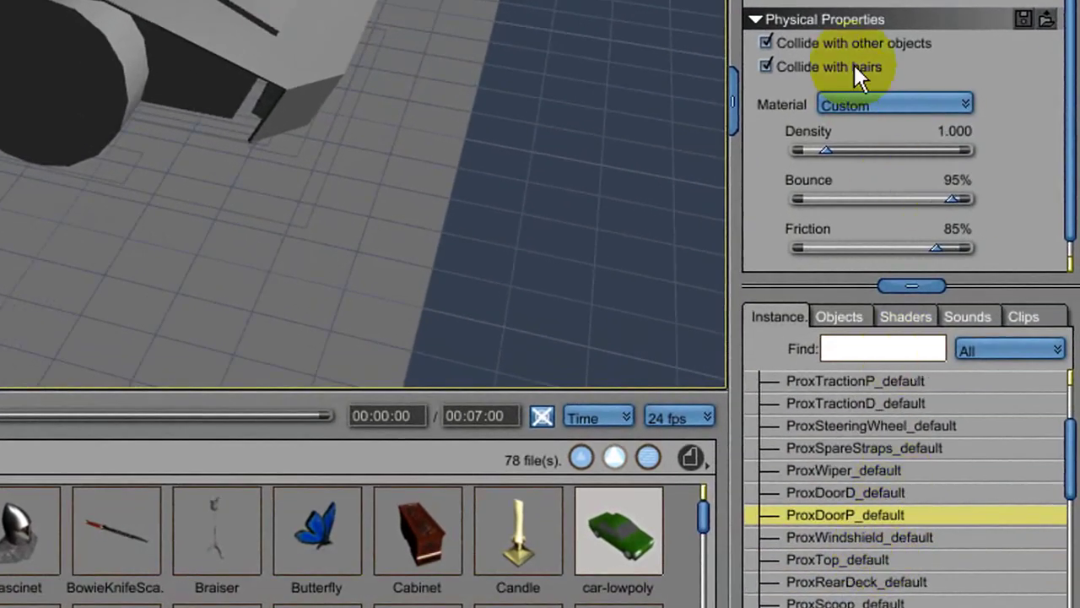
click(861, 104)
click(860, 233)
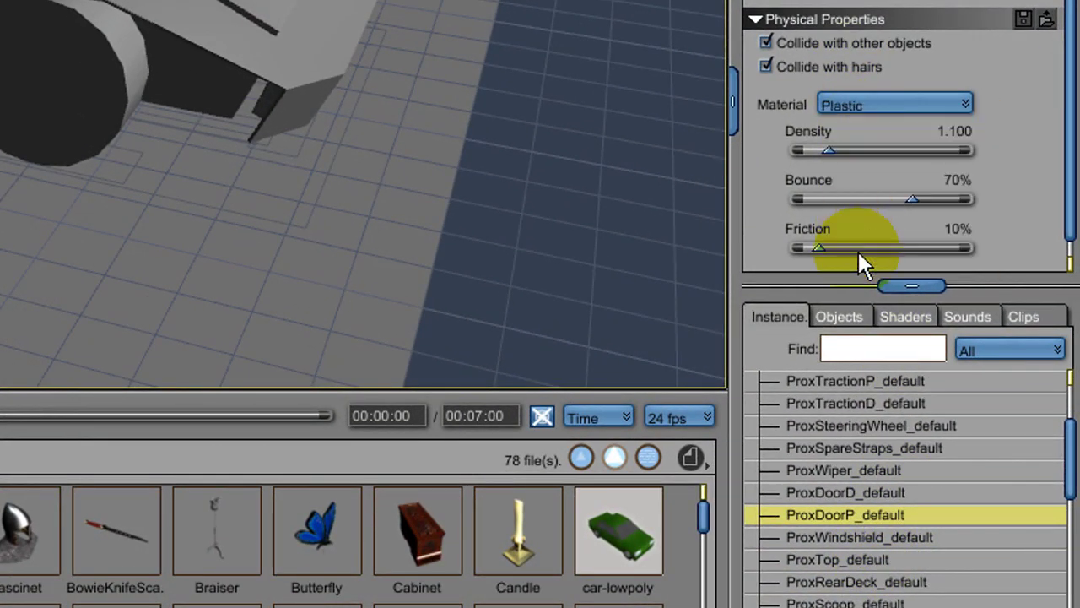
click(842, 537)
click(892, 105)
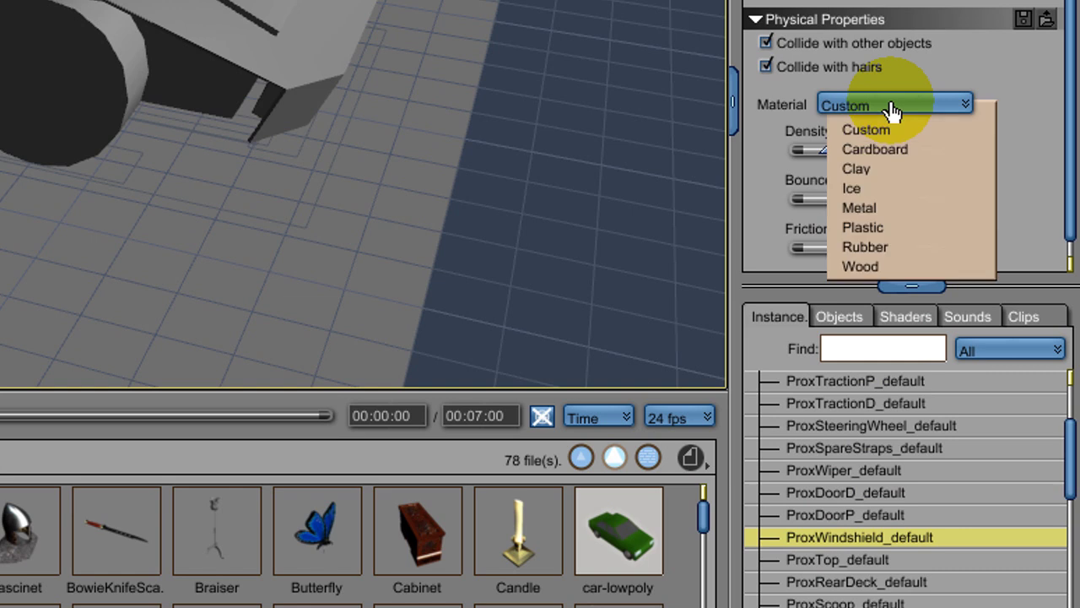
click(865, 190)
- Make ProxTop_default Plastic, then select ProxRearDeck_default and open its physics material list
click(853, 558)
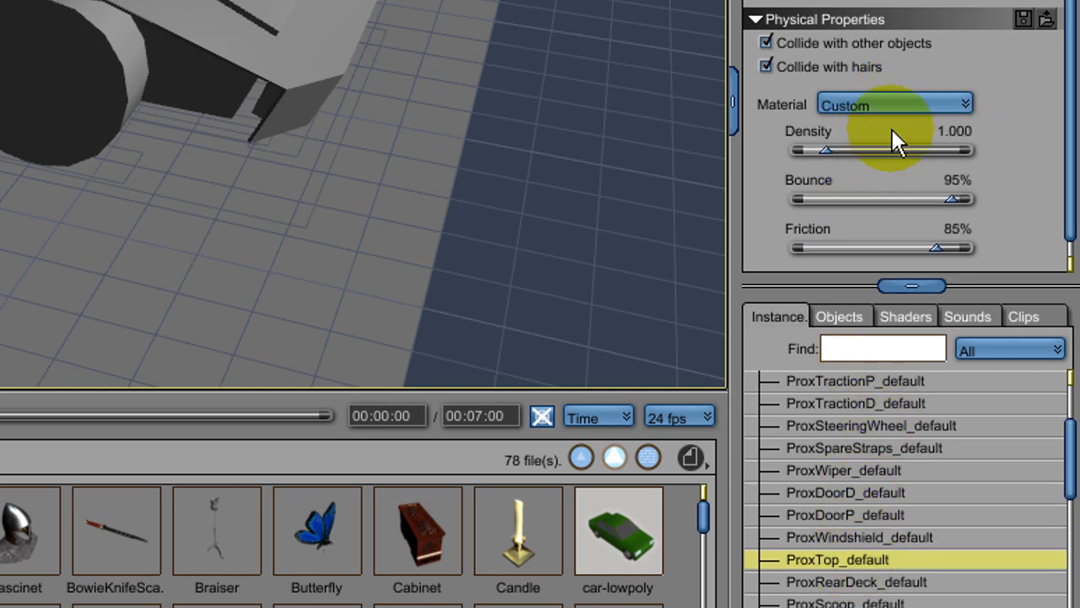
click(880, 105)
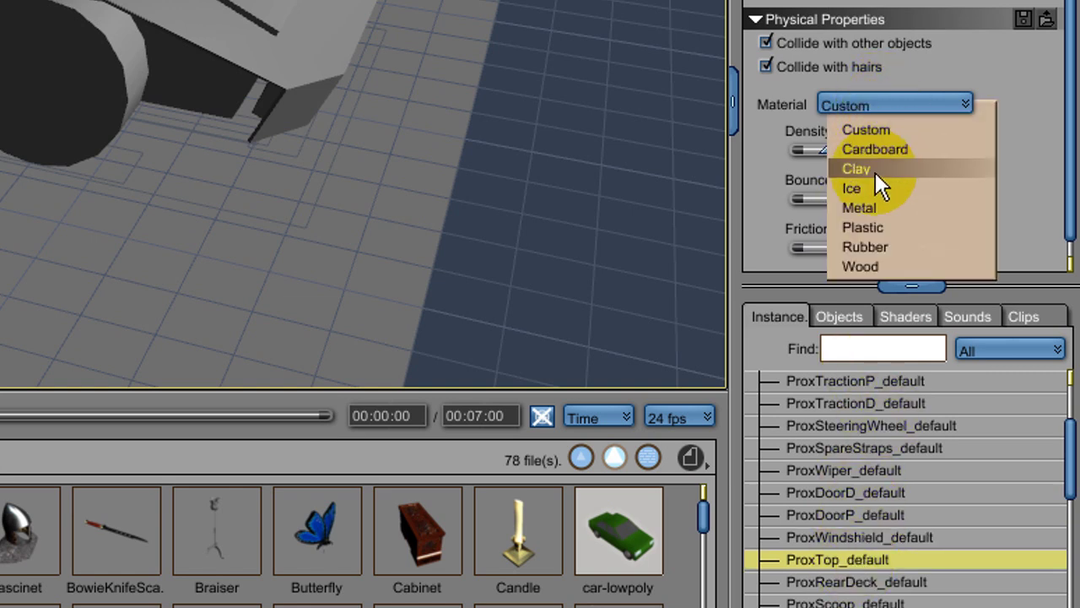
click(873, 229)
click(857, 582)
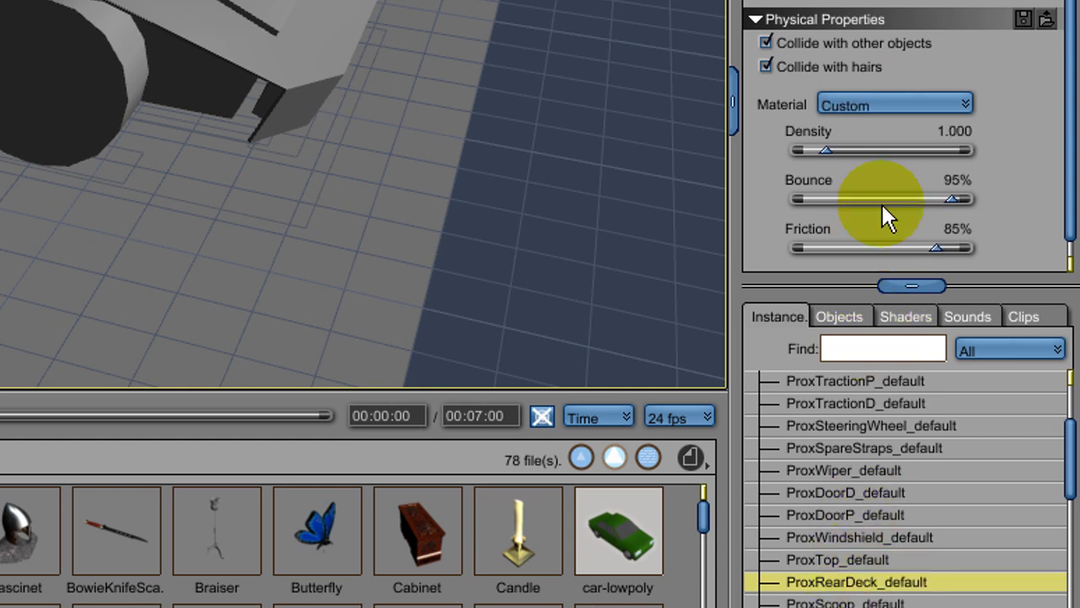
click(880, 105)
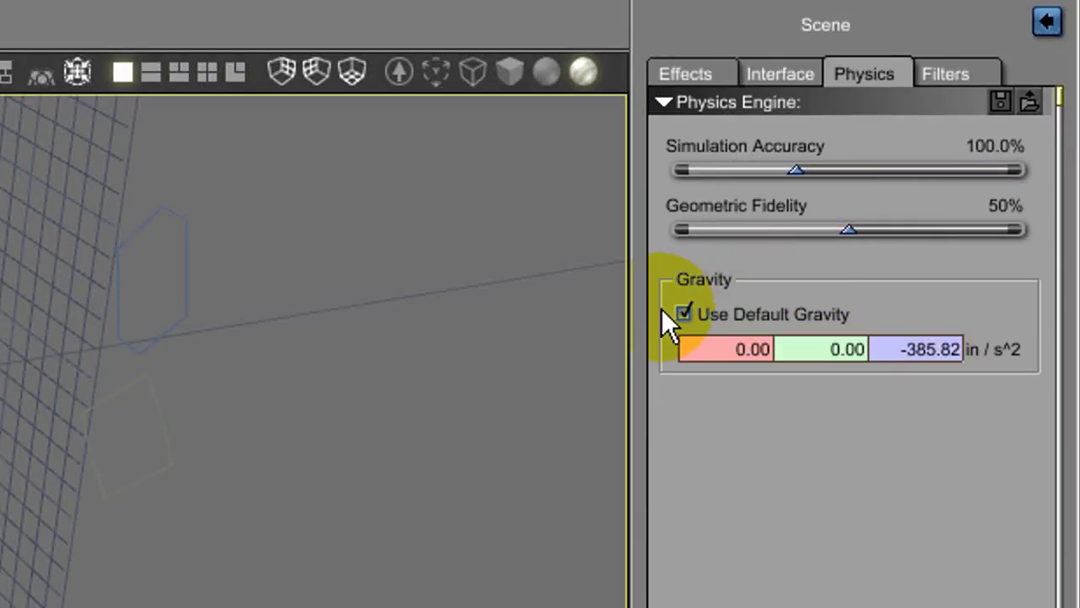
- Disable default gravity and give the sphere Physics motion with 100 ft/s X velocity
click(682, 314)
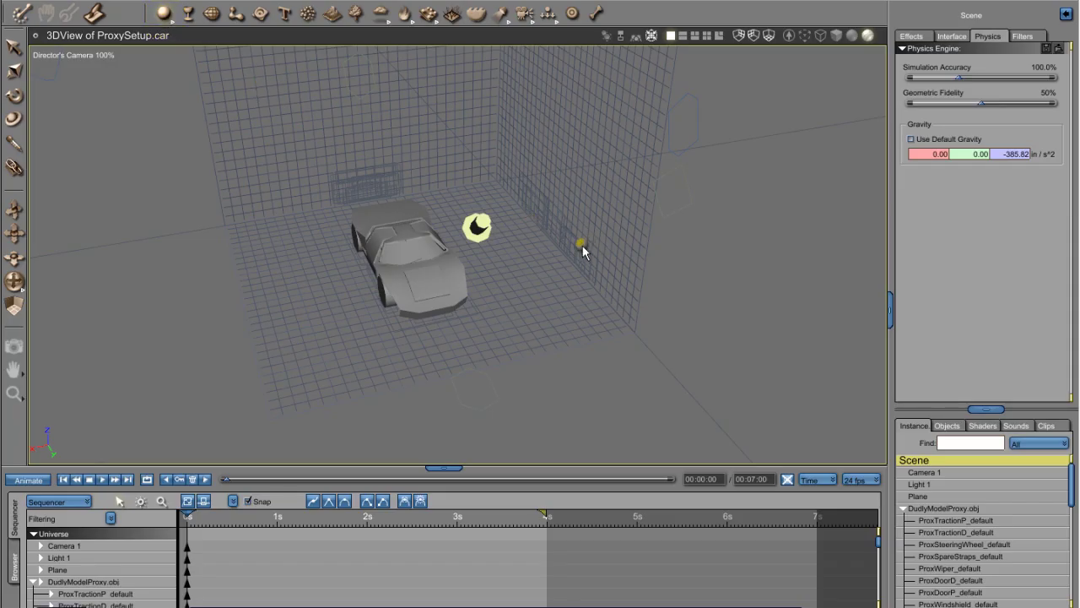
click(587, 238)
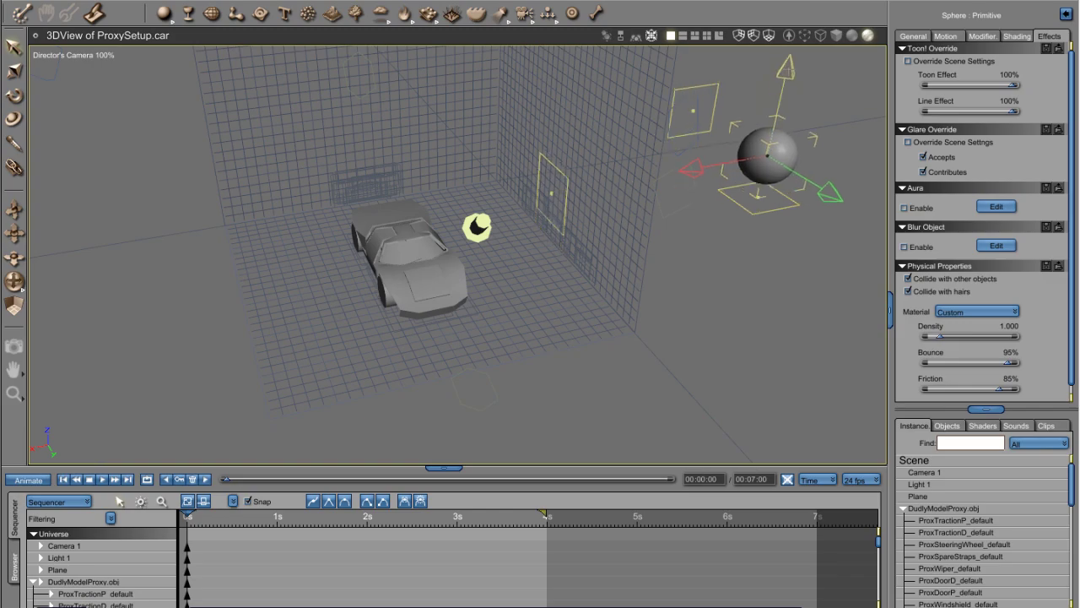
click(952, 37)
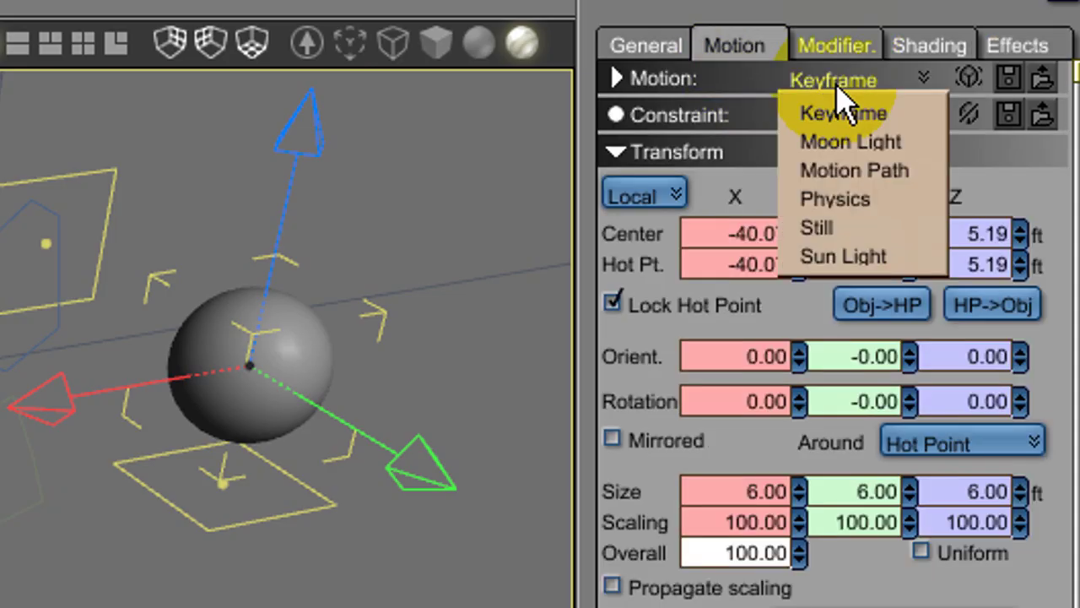
click(836, 199)
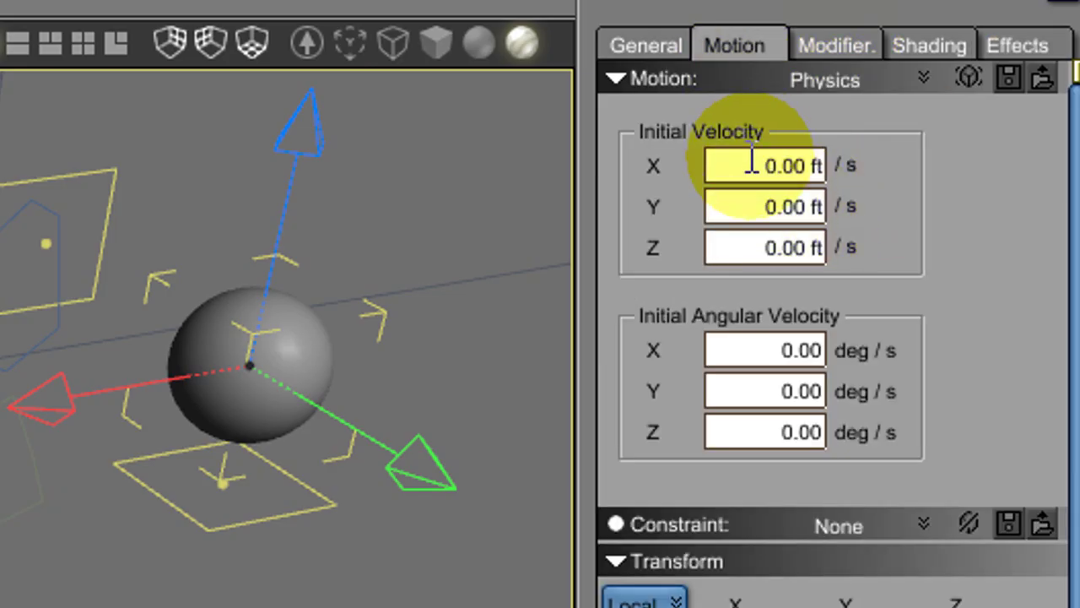
text(10)
click(772, 206)
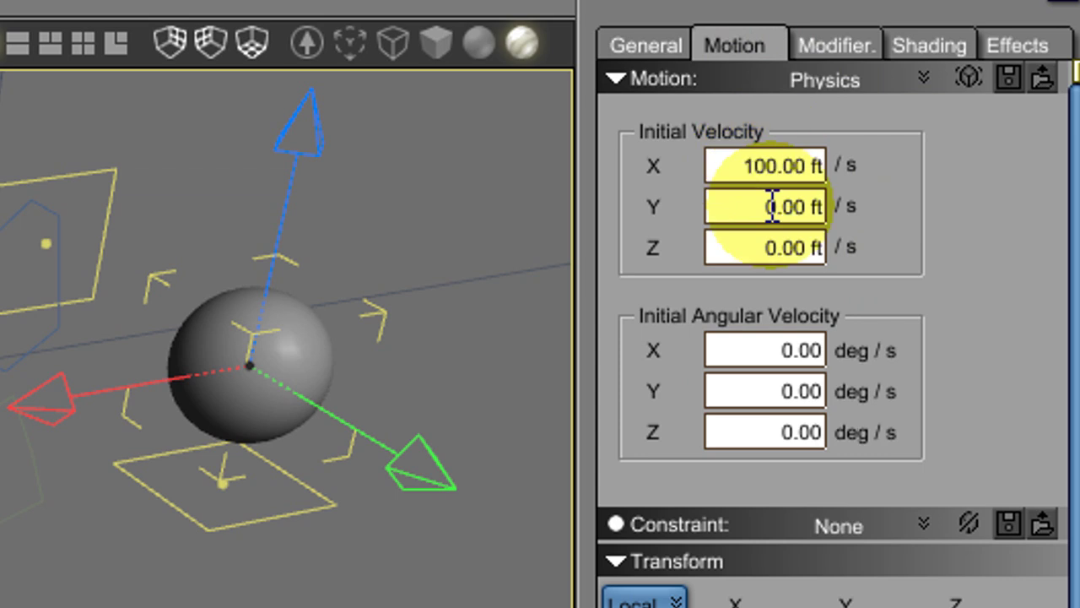
- Set the sphere's physical material to Metal
click(994, 47)
click(844, 262)
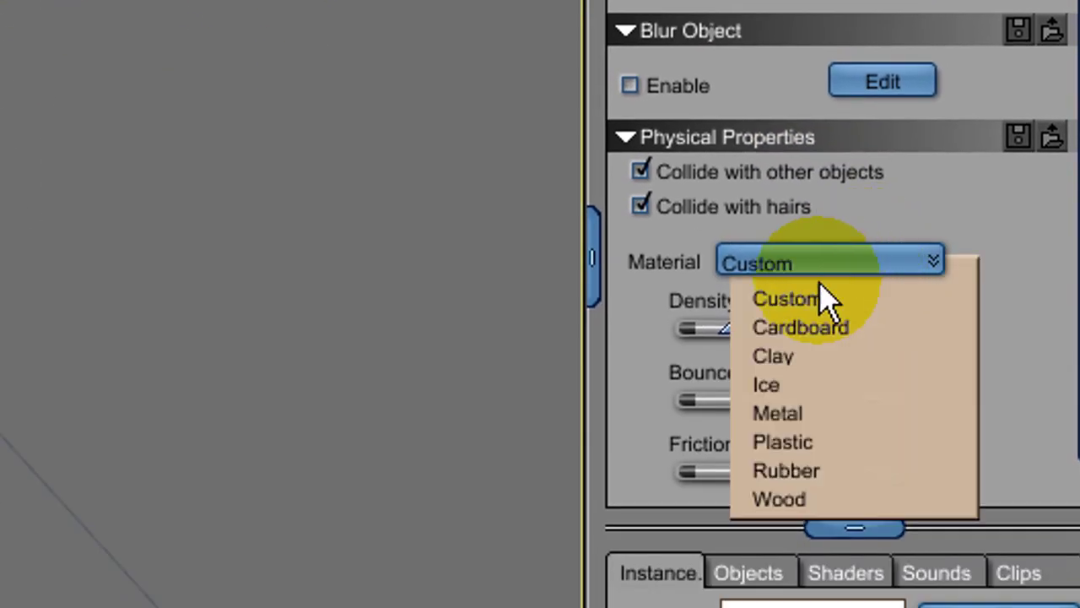
click(806, 414)
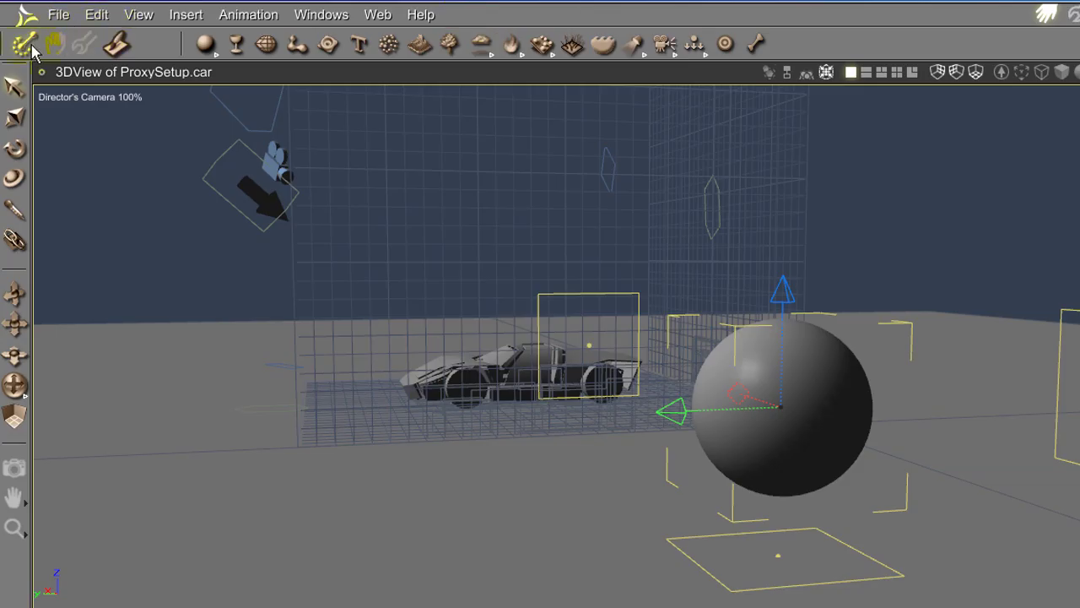
- Calculate and play the physics so the steel ball strikes the proxy car
click(31, 49)
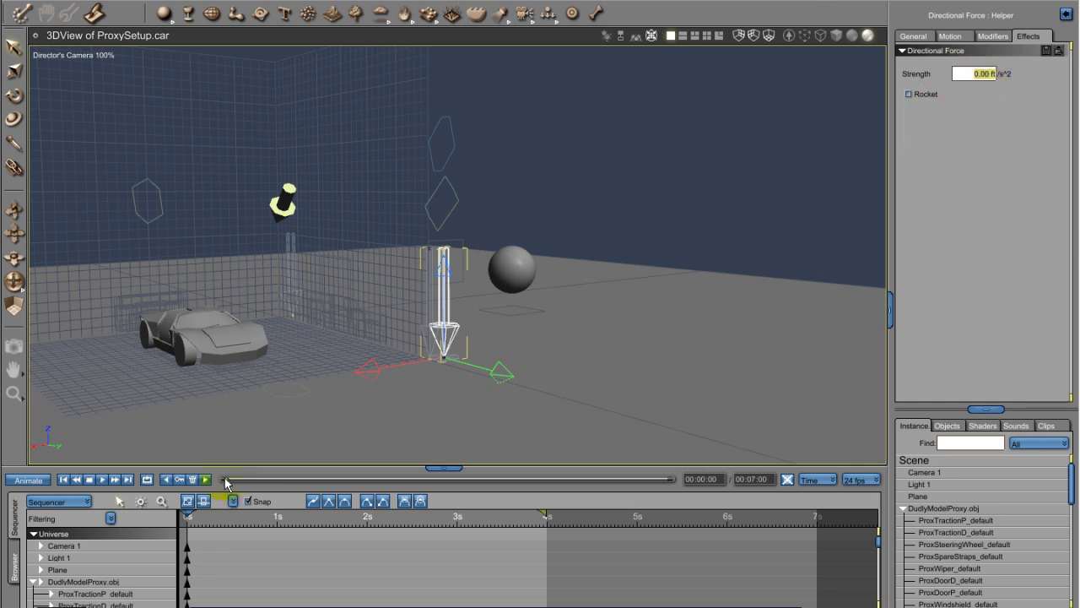
- Key Directional Force Strength to 2.7 at frame 9 with a Discrete tweener, then rewind
drag(264, 481, 268, 481)
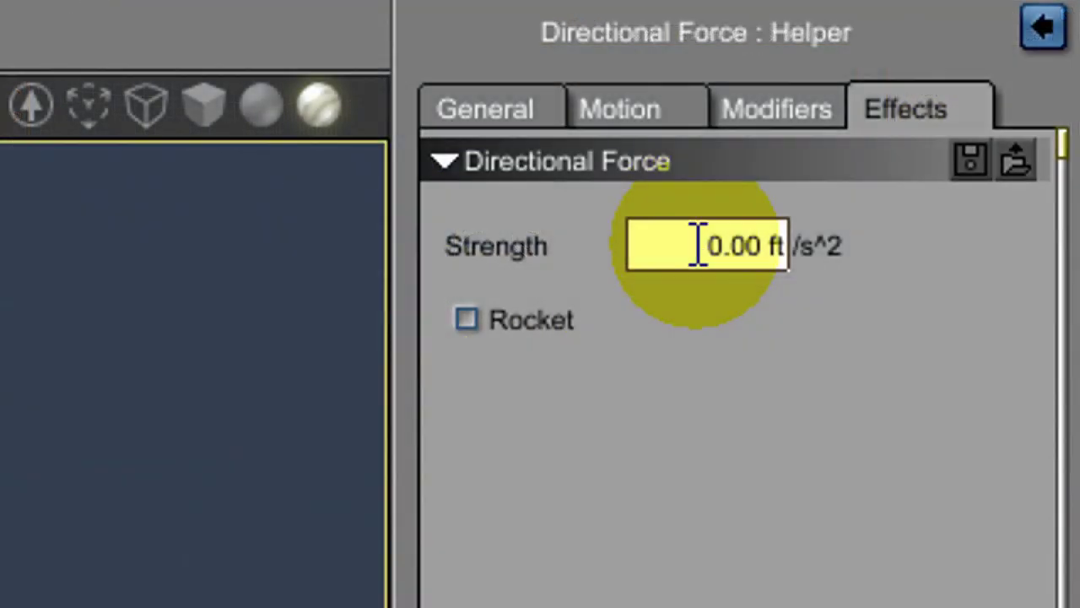
click(972, 74)
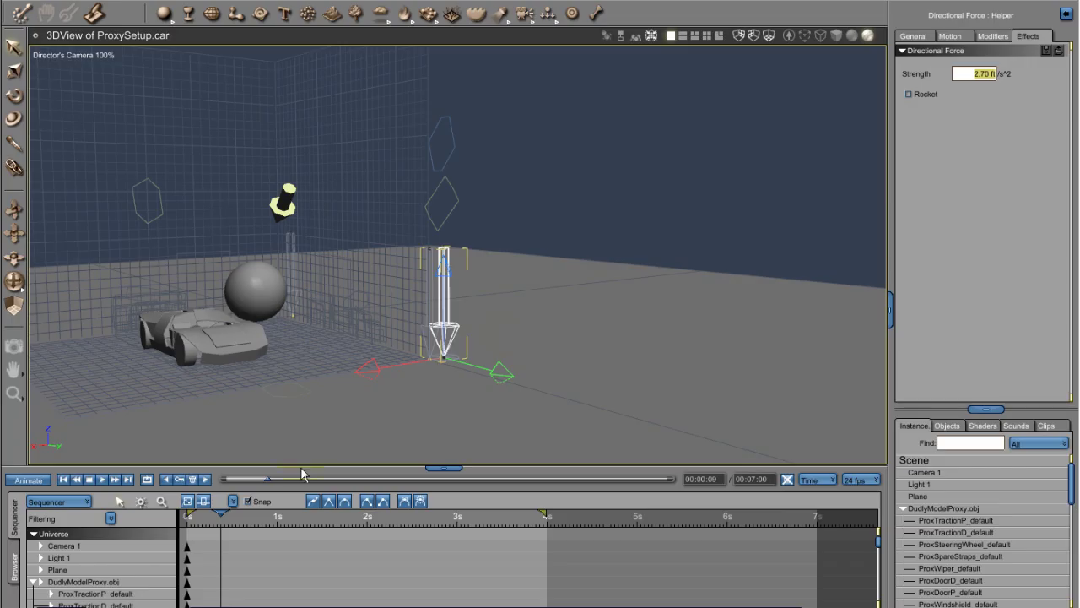
scroll(287, 557, down, 5)
scroll(287, 558, up, 3)
click(285, 557)
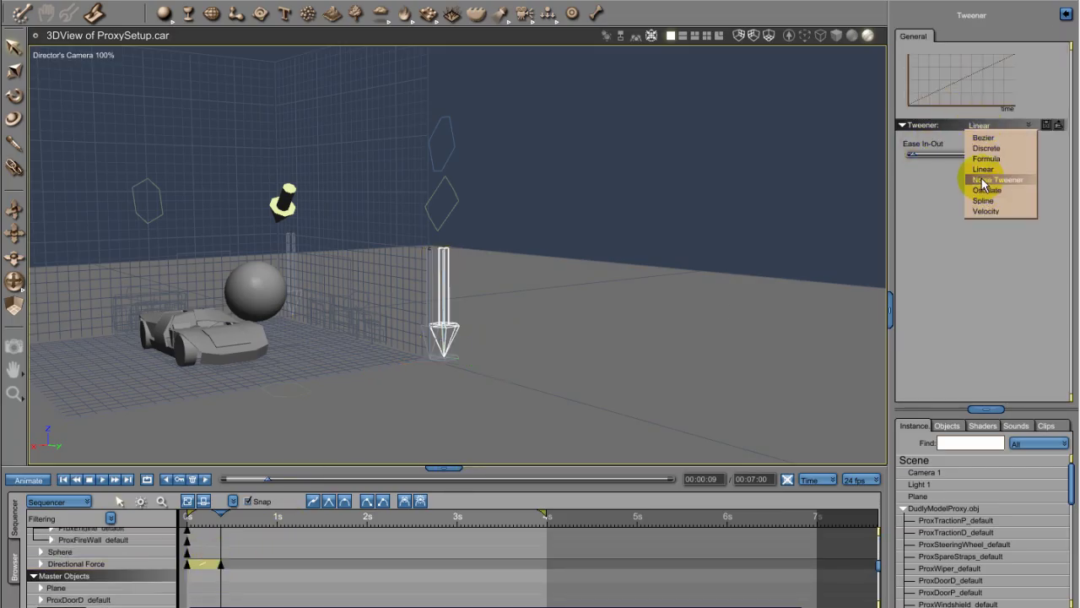
click(983, 149)
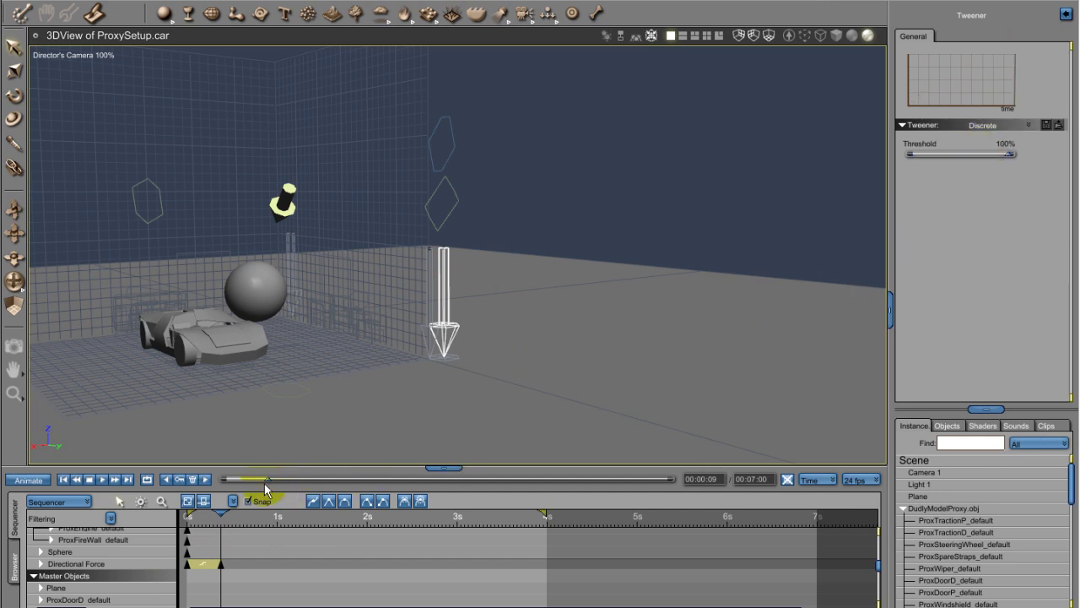
drag(267, 482, 222, 482)
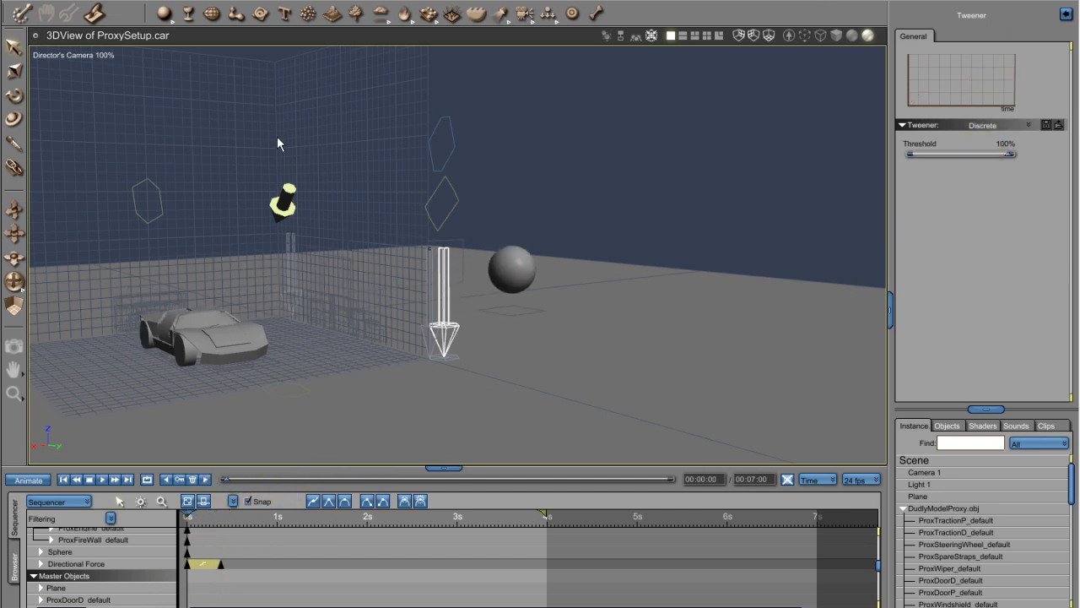
click(76, 563)
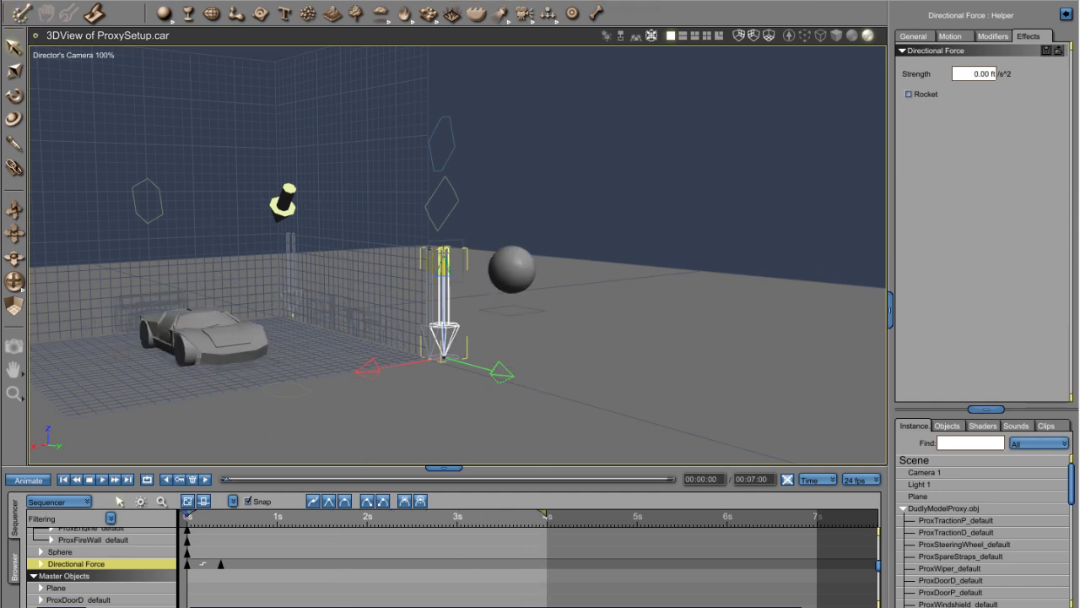
- Orbit the view around the crashed car scene
drag(456, 246, 309, 253)
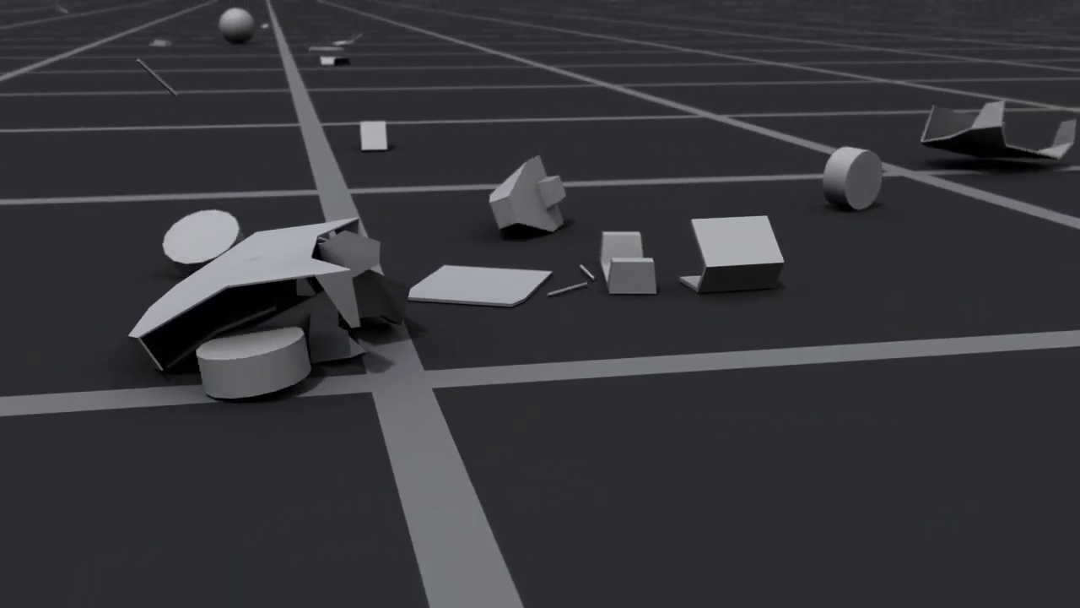
- Parent TractionBarD, SteeringWheel_ChromeSG and SpareSraps_ChromeSG under their matching Prox parts, collapsing each branch
click(943, 597)
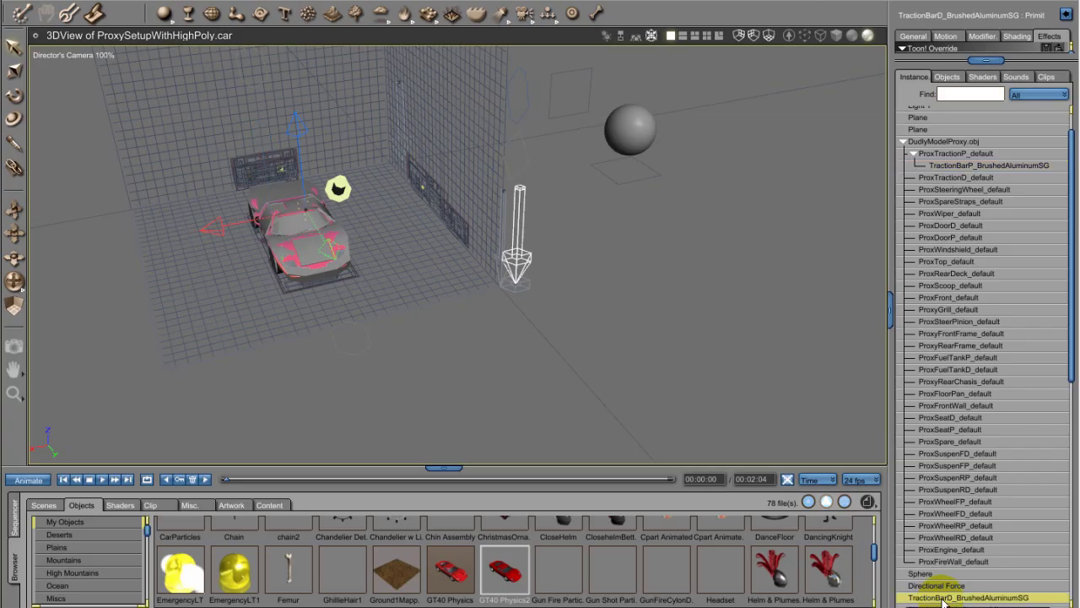
drag(943, 597, 958, 328)
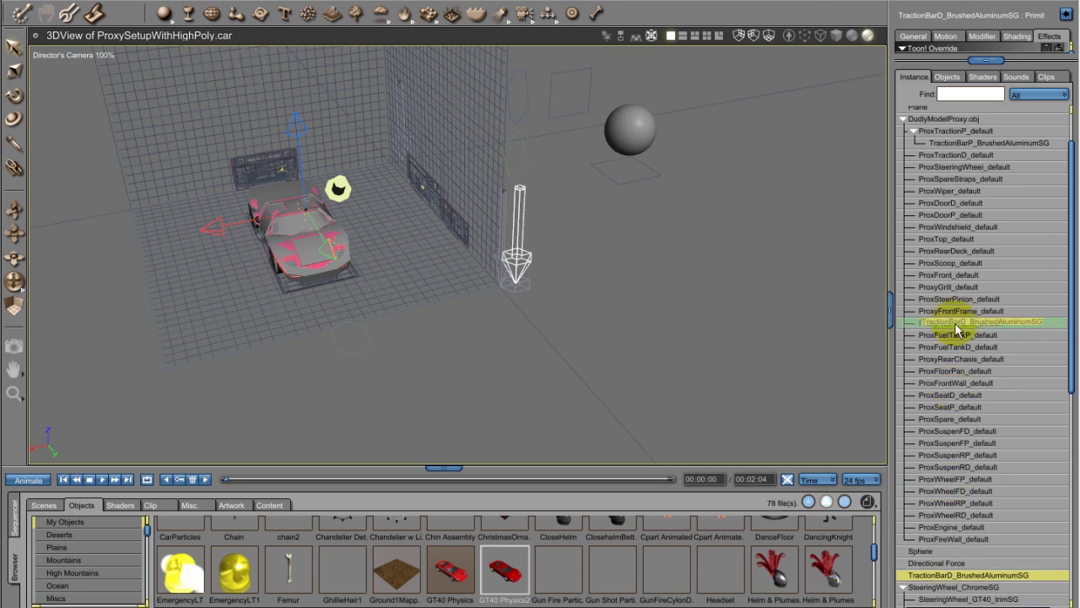
drag(951, 159, 951, 159)
click(911, 131)
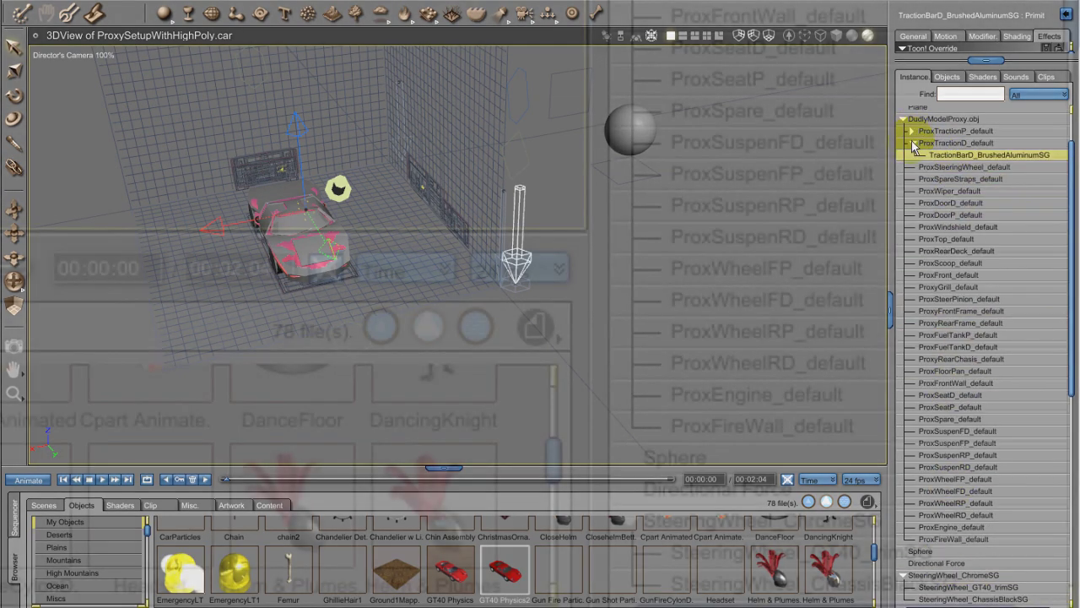
click(932, 575)
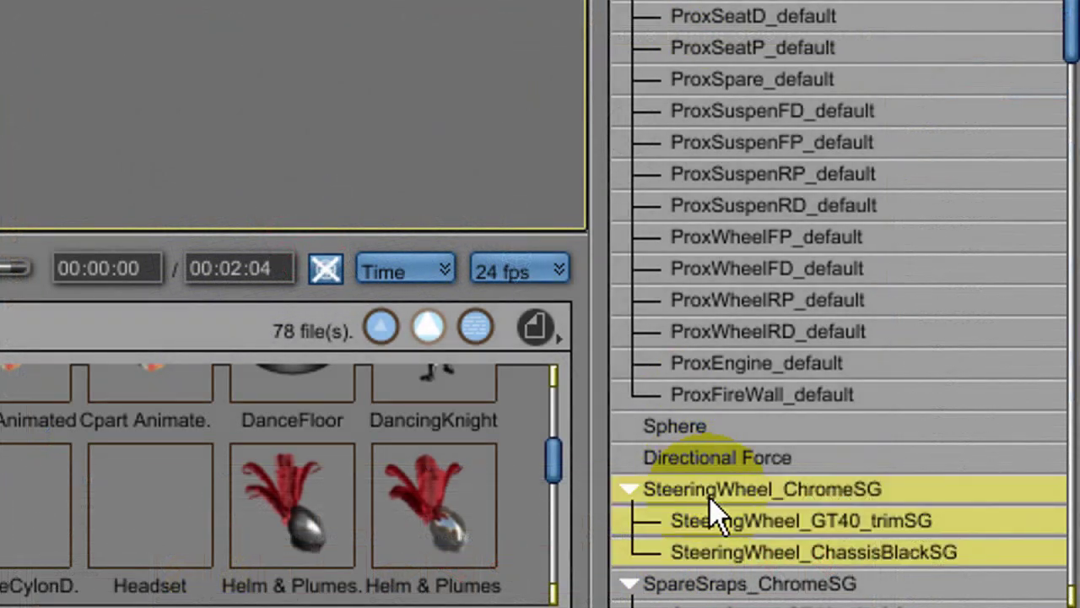
drag(714, 513, 737, 135)
click(652, 123)
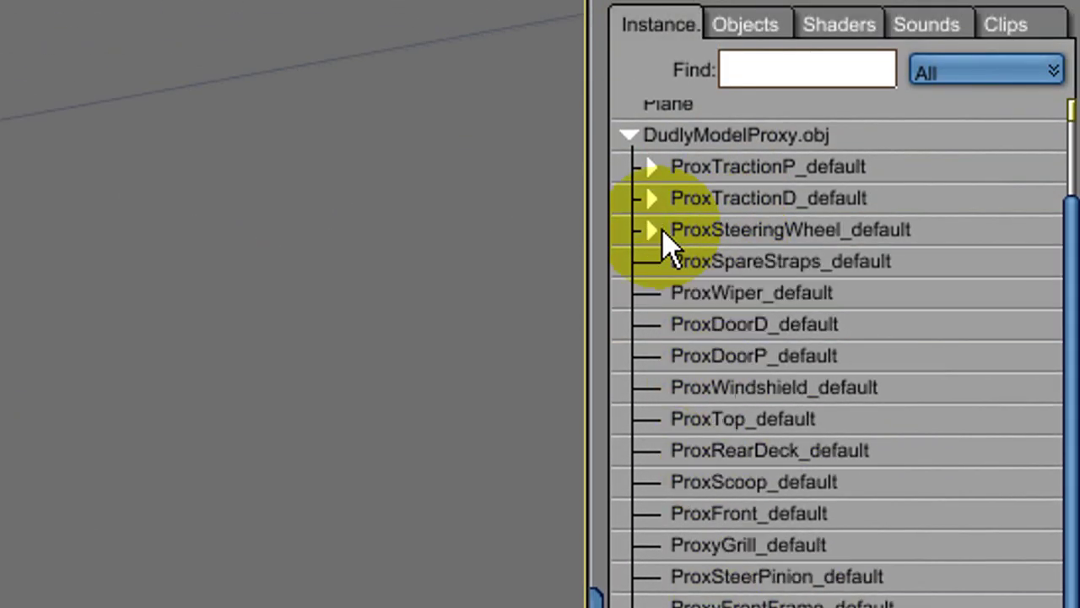
drag(743, 600, 748, 278)
click(653, 261)
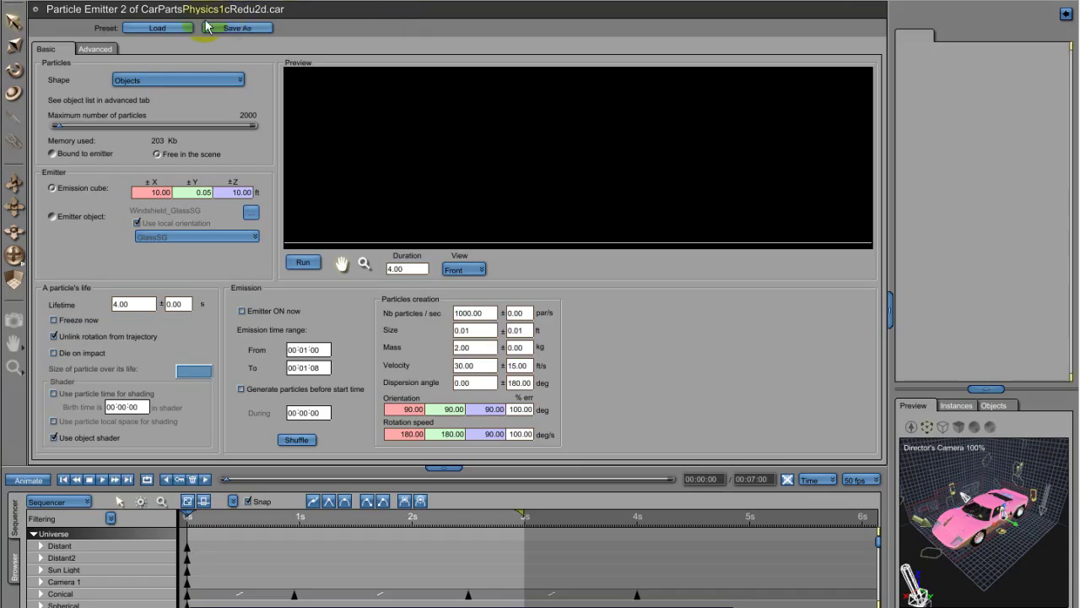
- Close the Particle Emitter editor and scrub the animation to 00:02:01 to watch the shards fly
click(825, 2)
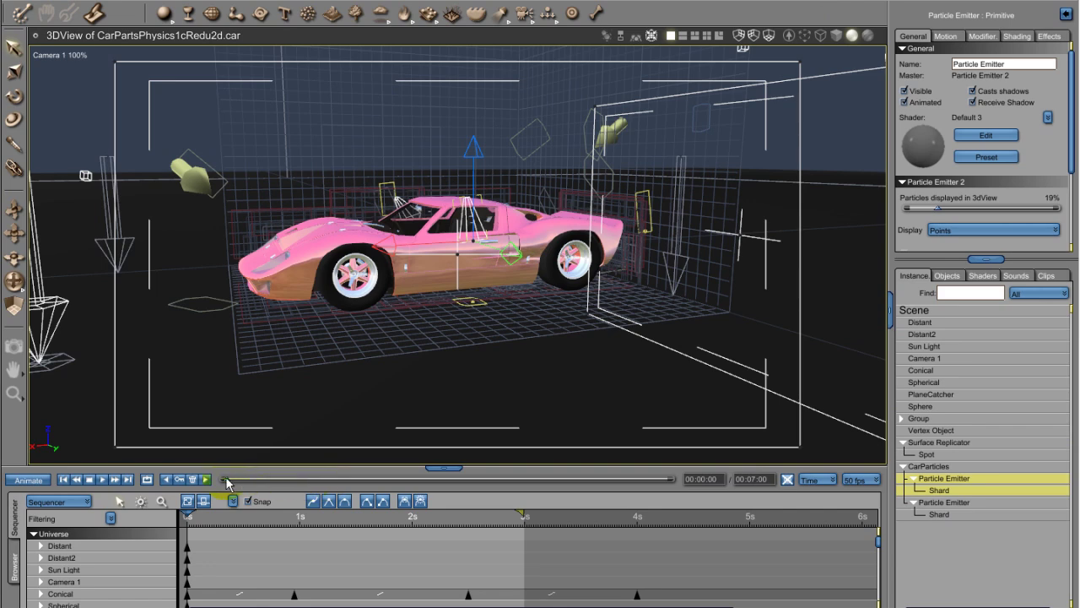
drag(333, 488, 484, 488)
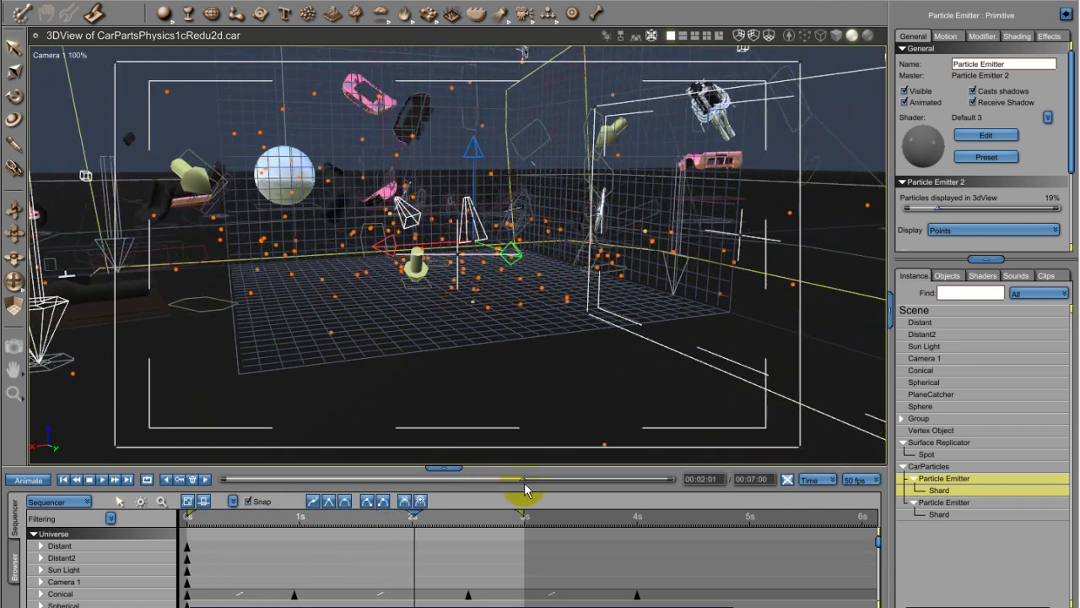